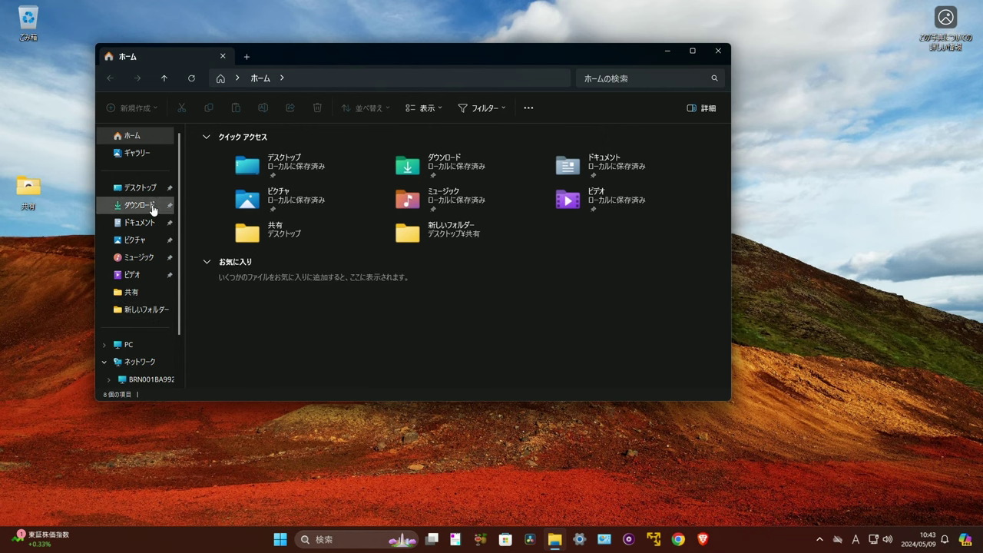
# Run the GoogleJapaneseInputSetup installer from the Downloads folder, allow it to make changes, and accept the preselected IME options.
pyautogui.click(255, 165)
pyautogui.doubleClick(255, 165)
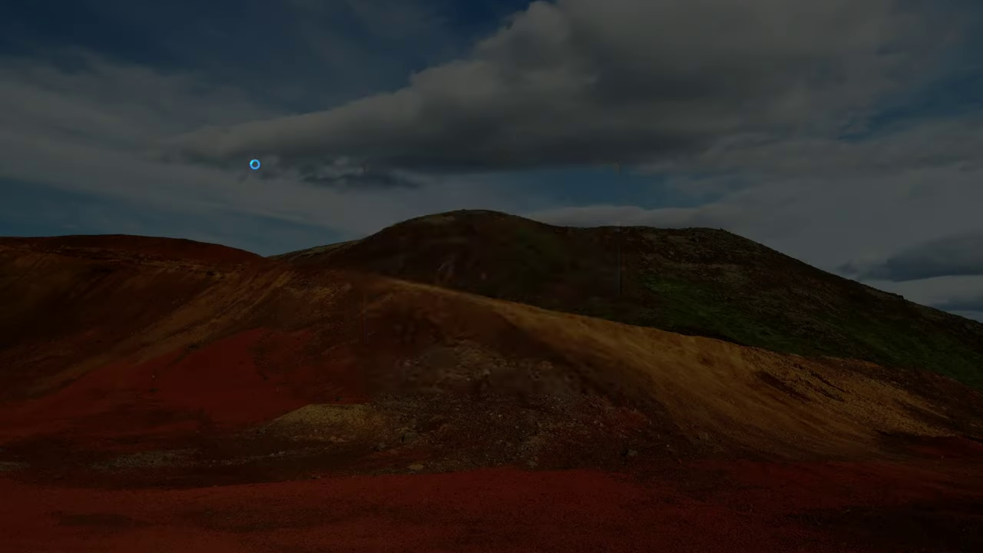
pyautogui.click(431, 367)
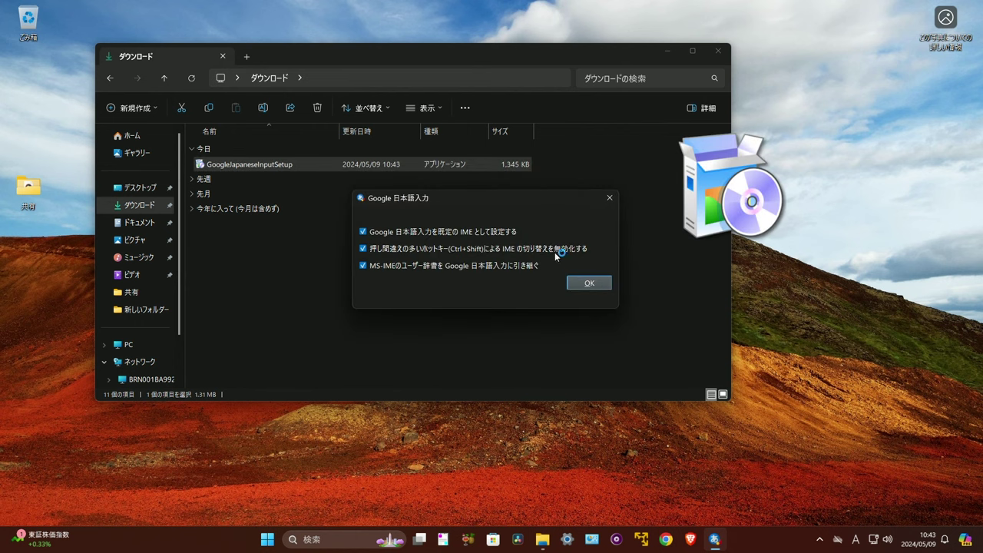
pyautogui.click(574, 284)
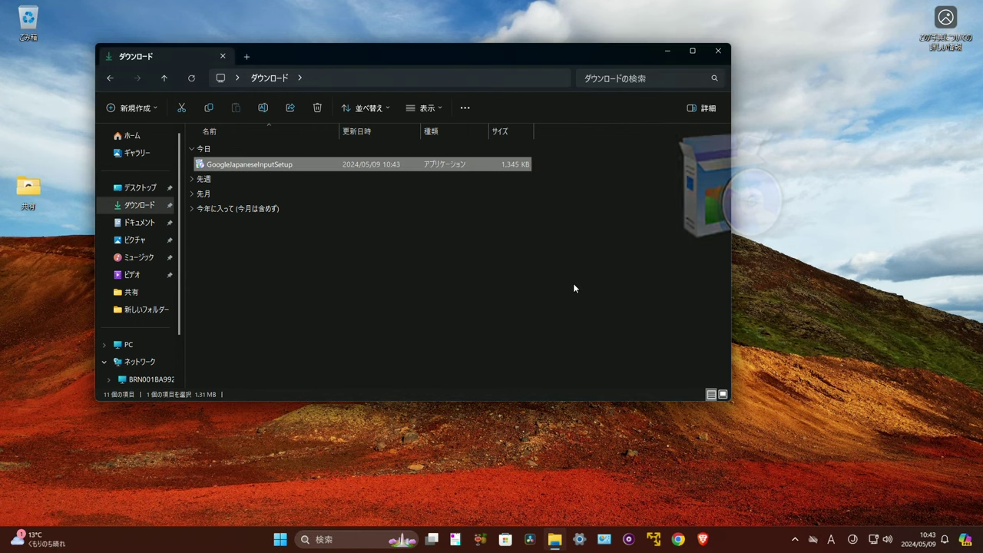
pyautogui.rightClick(340, 164)
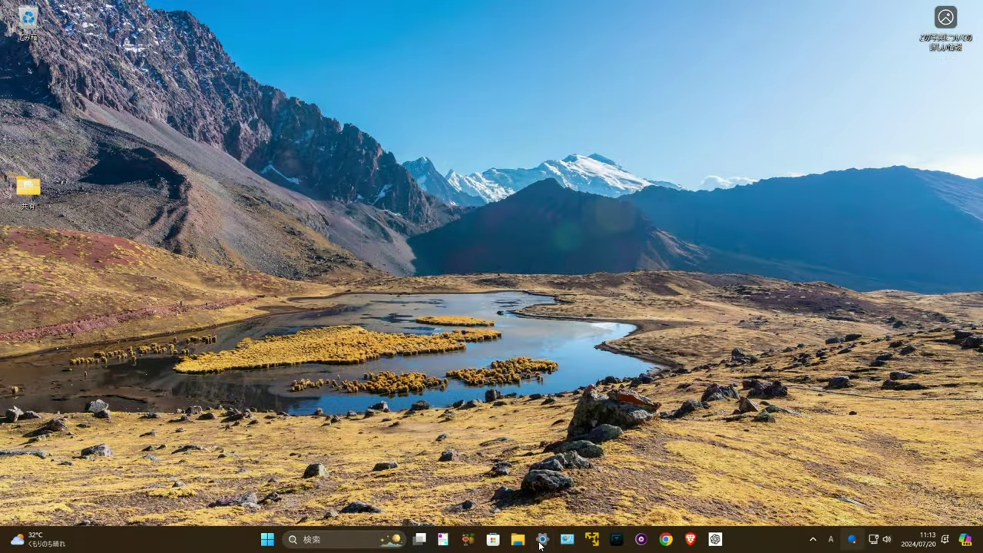
# Check in the advanced keyboard settings of Windows which input method is the default, including the available alternatives.
pyautogui.click(542, 539)
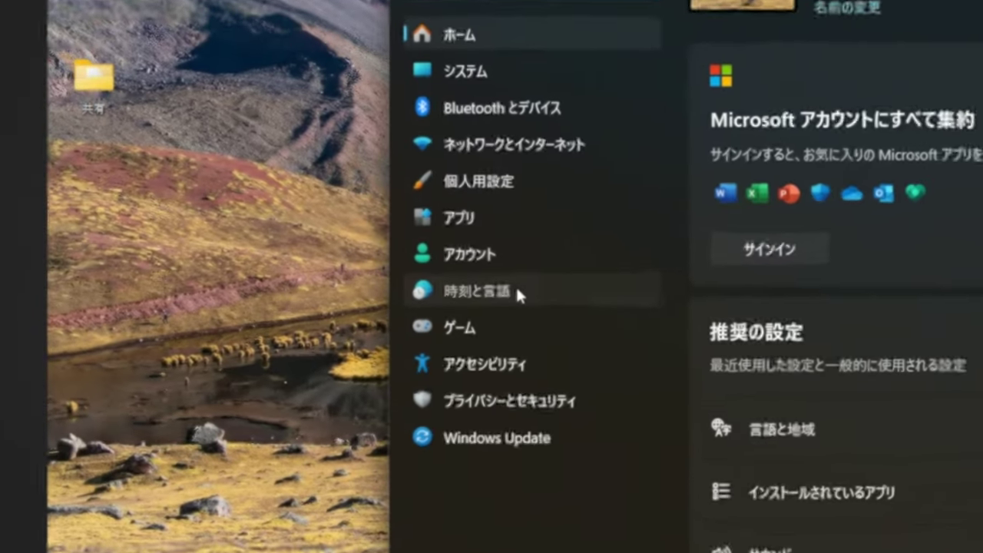
pyautogui.click(377, 314)
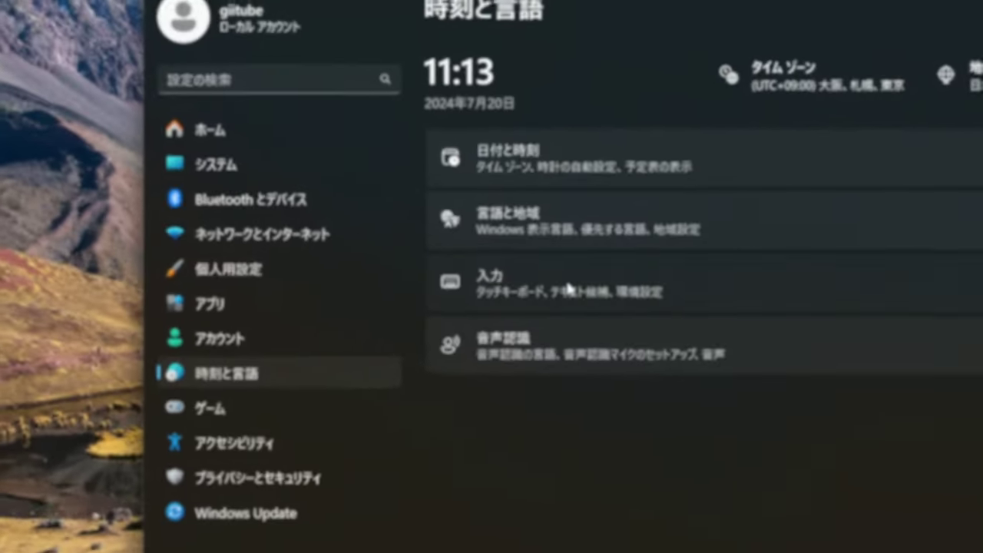
pyautogui.click(490, 258)
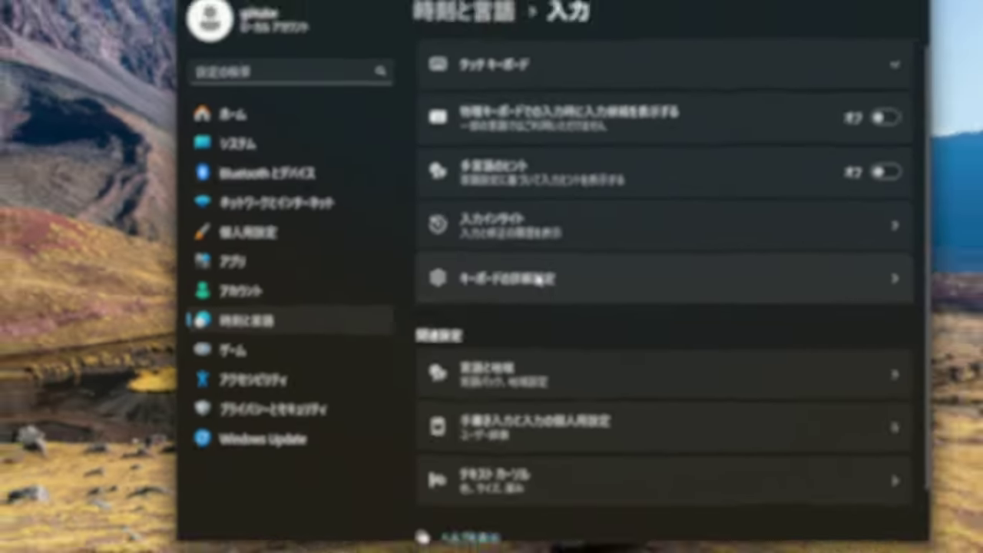
pyautogui.click(538, 281)
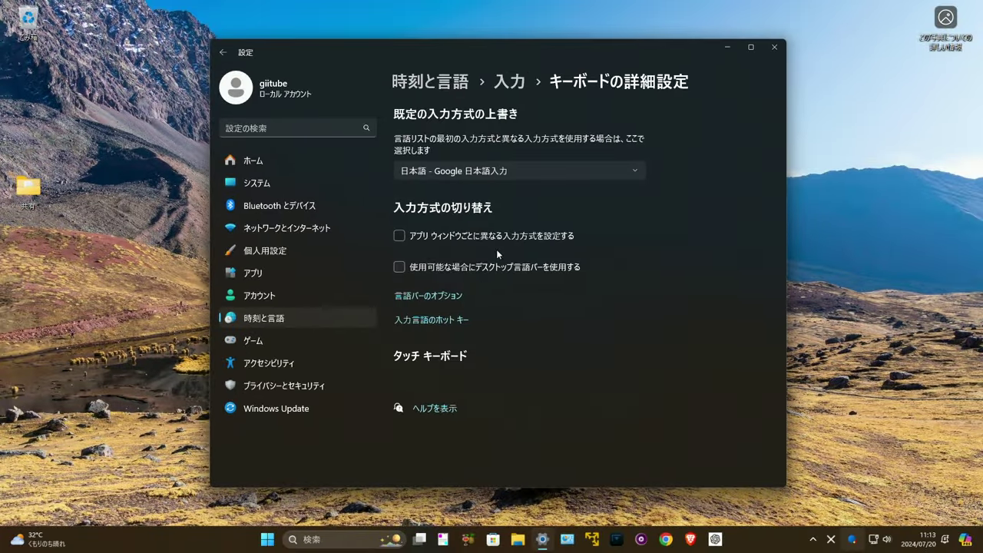
pyautogui.click(589, 169)
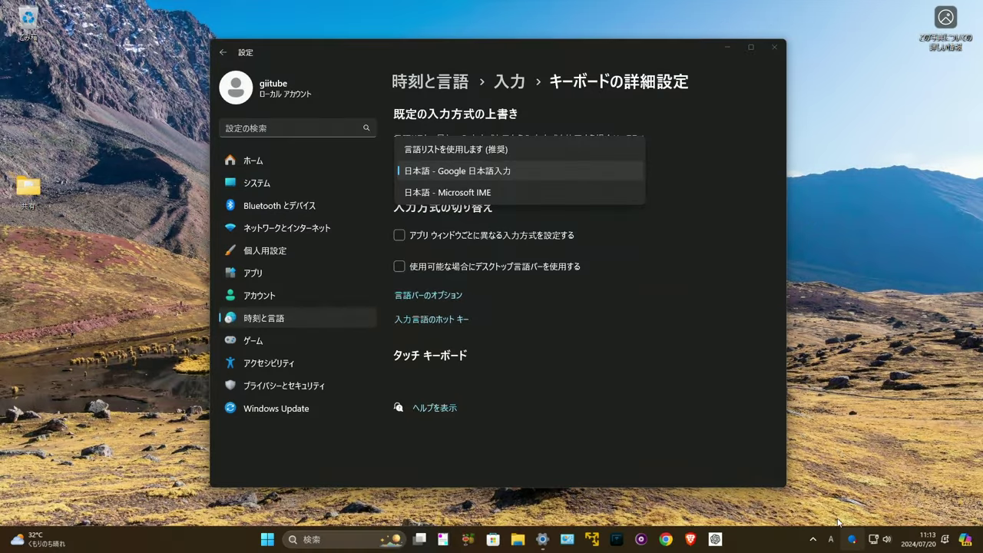
pyautogui.click(851, 540)
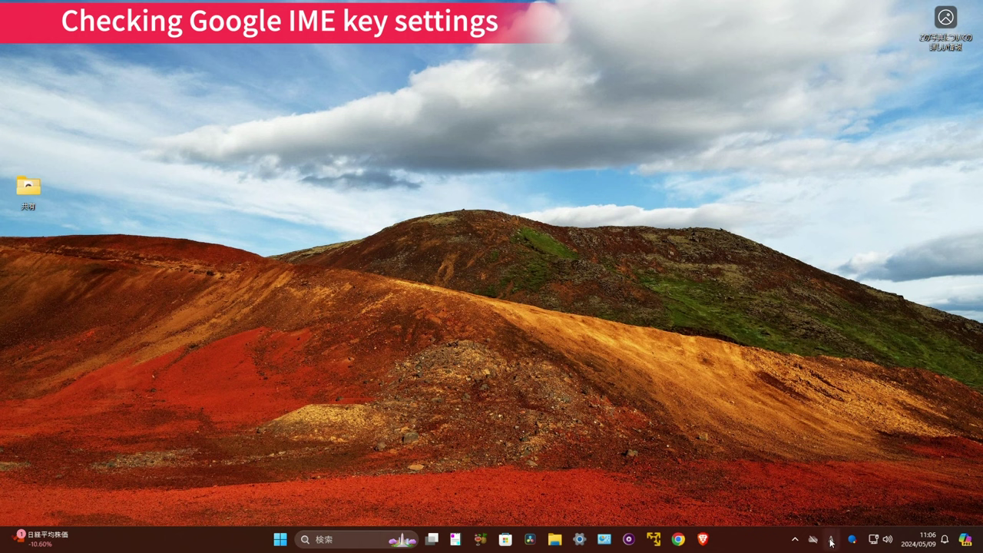
# Open the Google 日本語入力 properties and set the key settings preset to ことえり.
pyautogui.rightClick(830, 542)
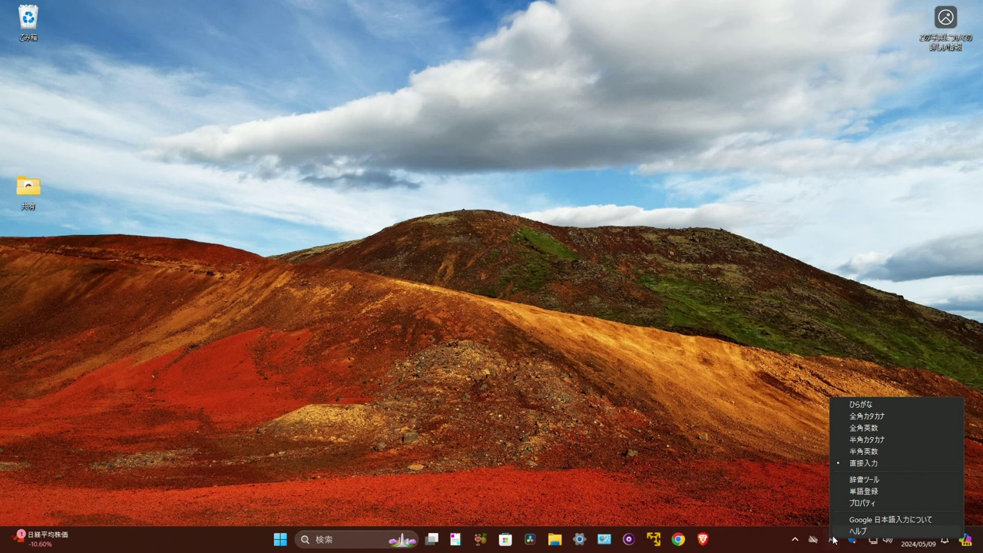
pyautogui.click(858, 503)
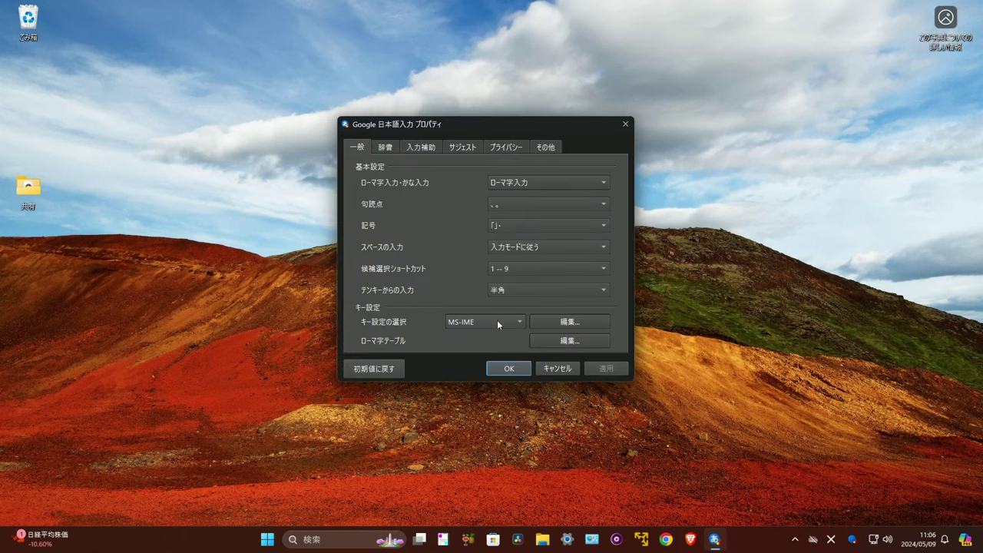
pyautogui.click(497, 323)
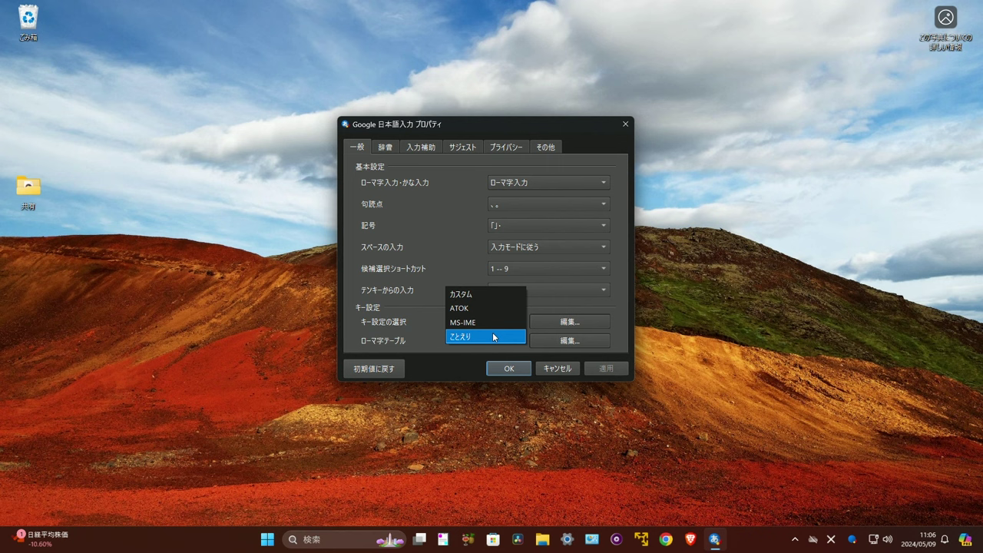
pyautogui.click(494, 336)
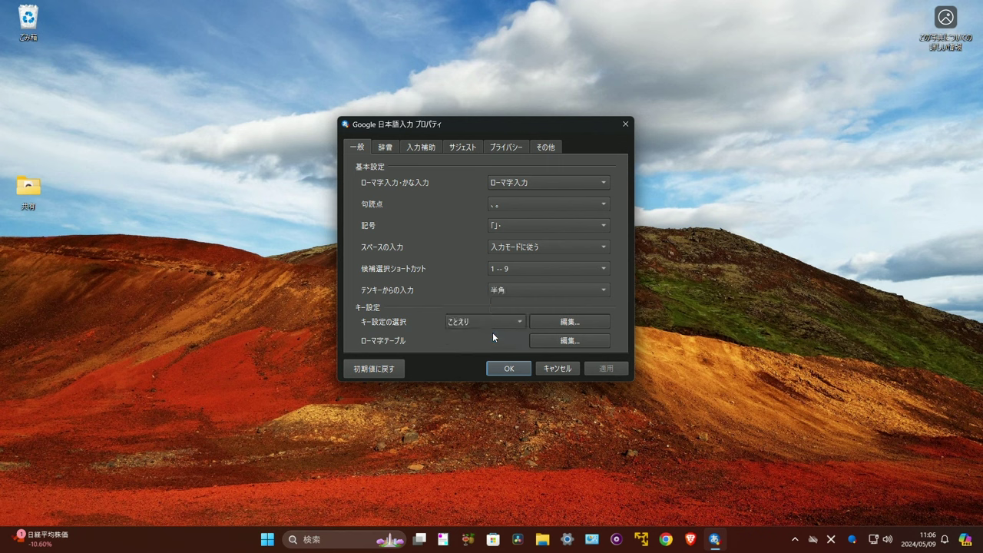
# Examine the commands assigned to the Hankaku/Zenkaku key in each input mode of the ことえり key map.
pyautogui.click(589, 322)
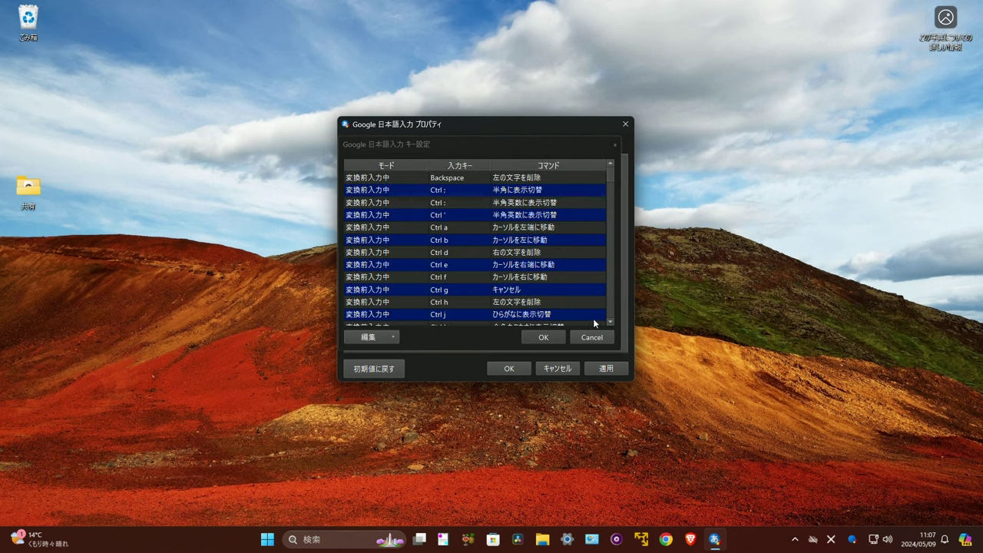
pyautogui.click(610, 305)
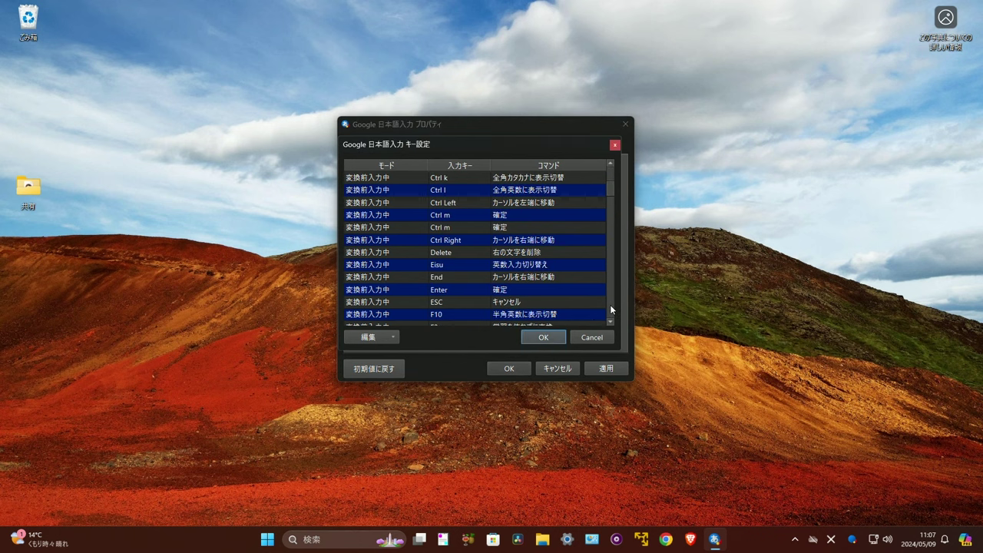
pyautogui.click(609, 304)
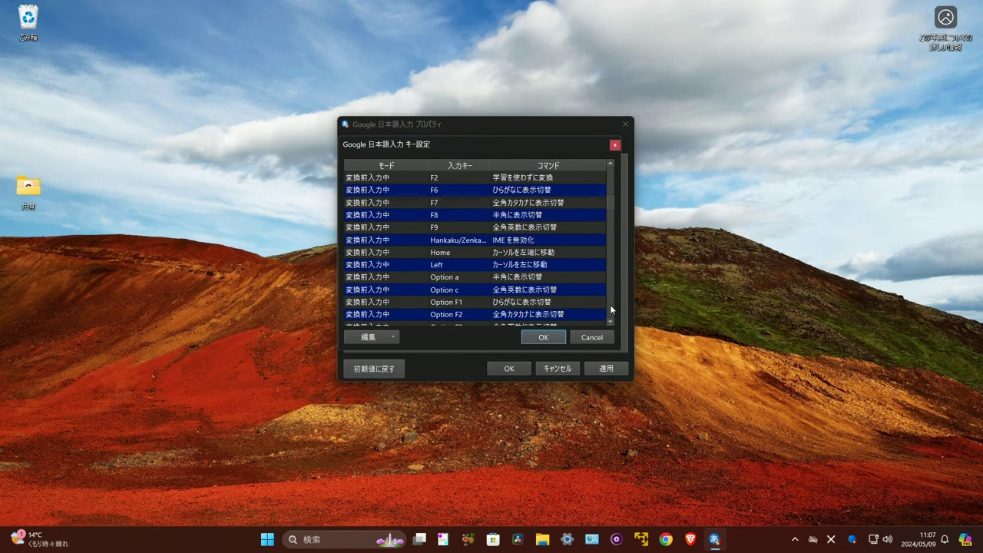
pyautogui.click(477, 242)
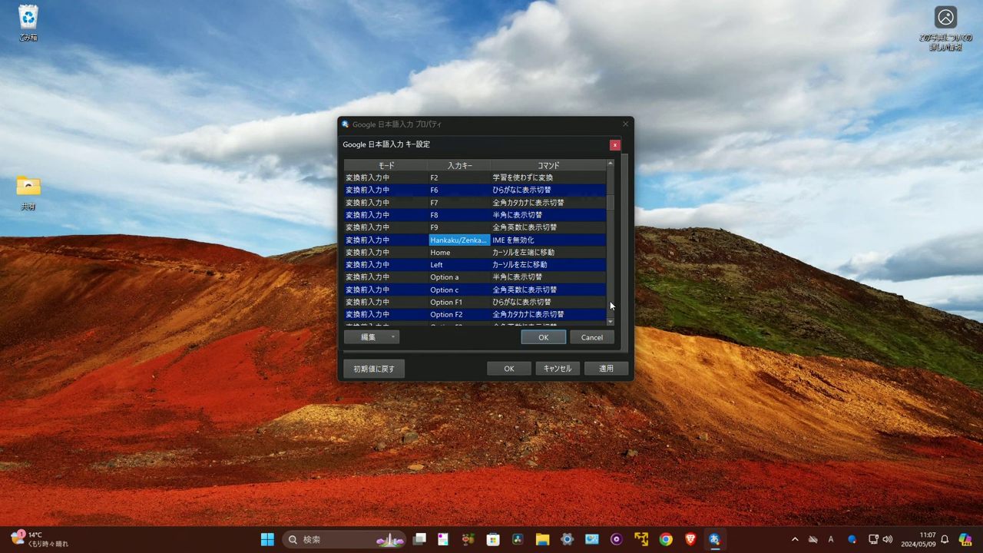
pyautogui.scroll(-5, 610, 300)
pyautogui.scroll(-6, 609, 306)
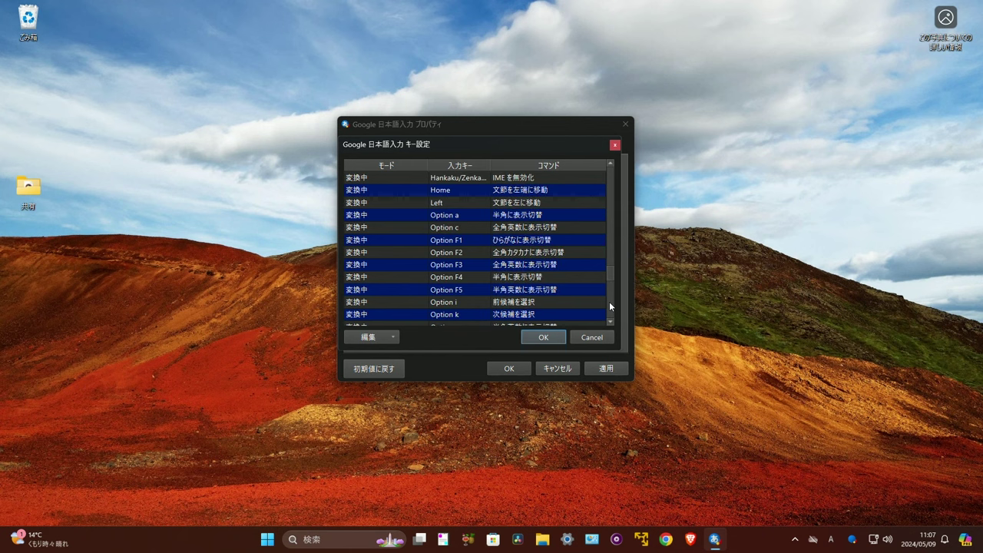
pyautogui.click(470, 181)
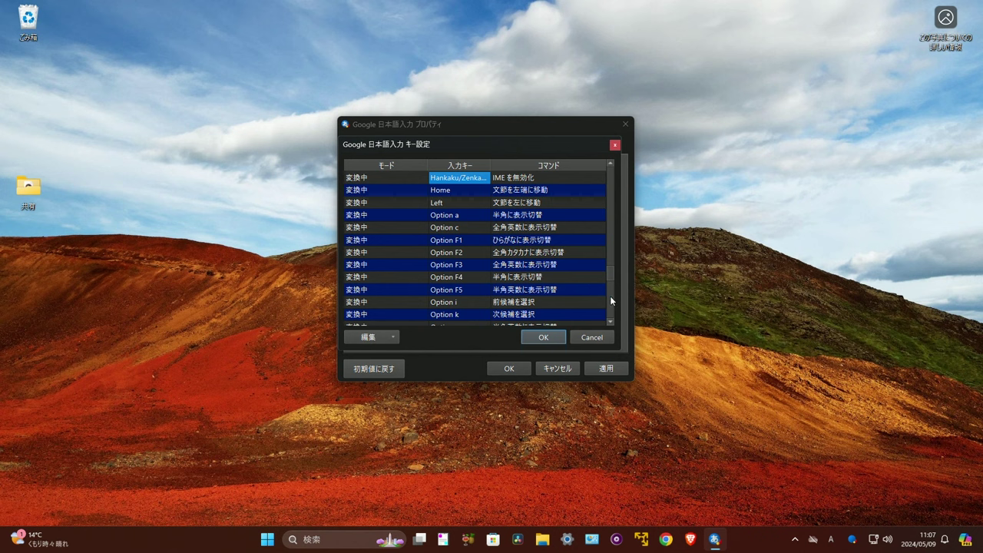
pyautogui.scroll(-5, 611, 301)
pyautogui.scroll(-4, 611, 301)
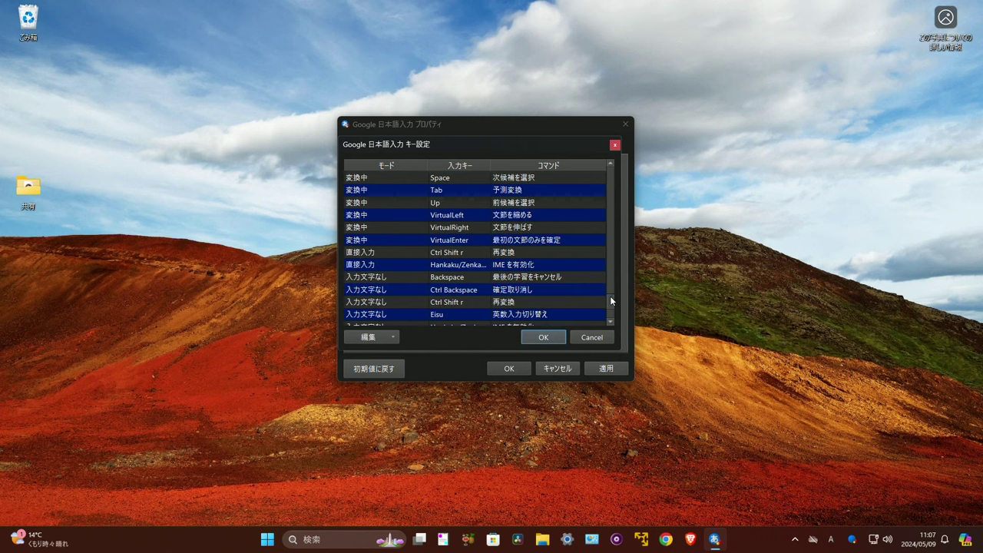
pyautogui.click(476, 266)
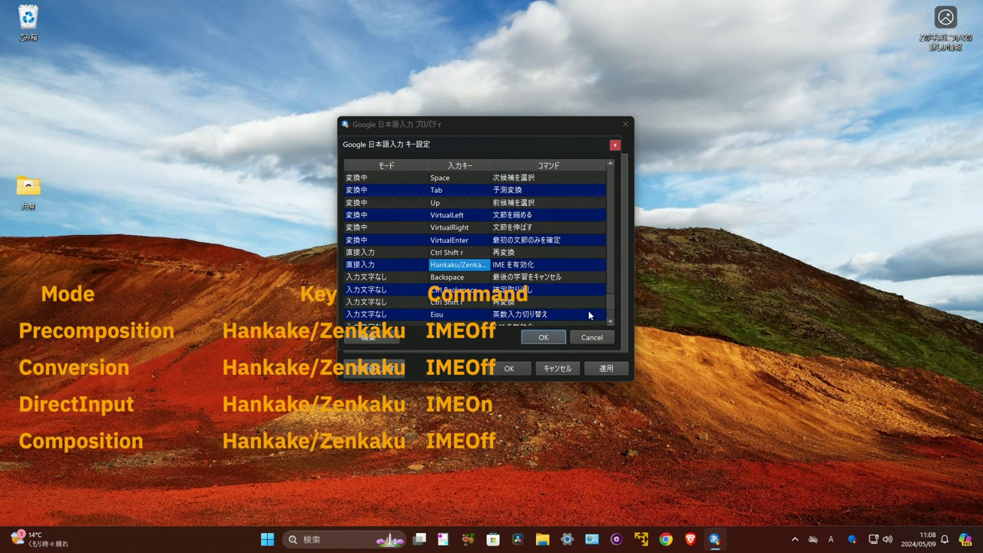
pyautogui.scroll(-2, 589, 312)
pyautogui.click(473, 253)
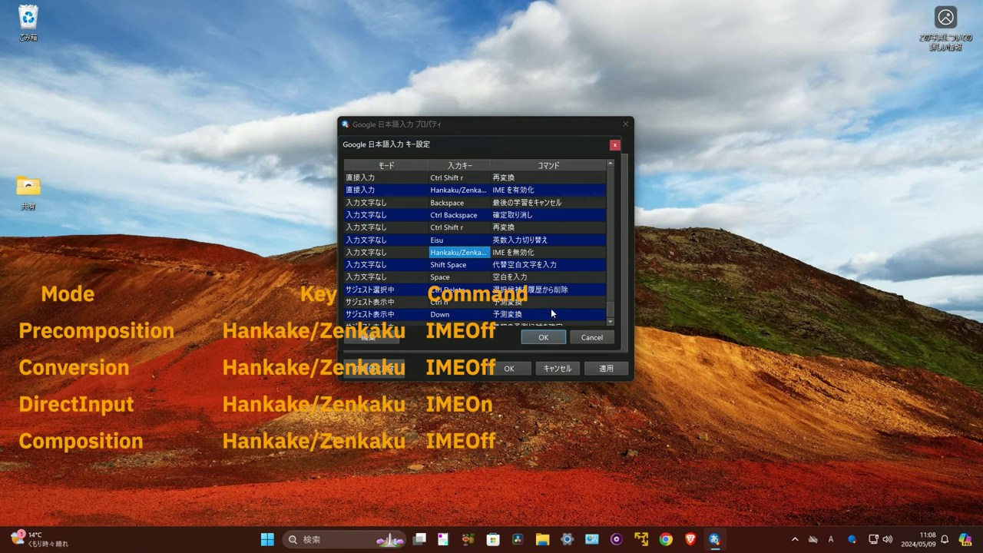
pyautogui.scroll(-1, 551, 308)
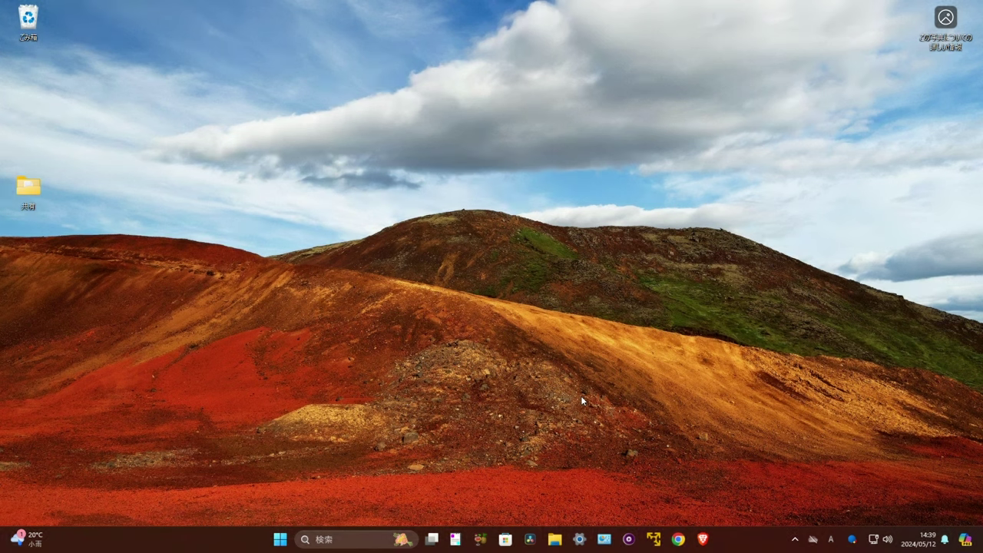
# Open the Google 日本語入力 key map for editing and add an entry with the mode 直接入力.
pyautogui.rightClick(831, 540)
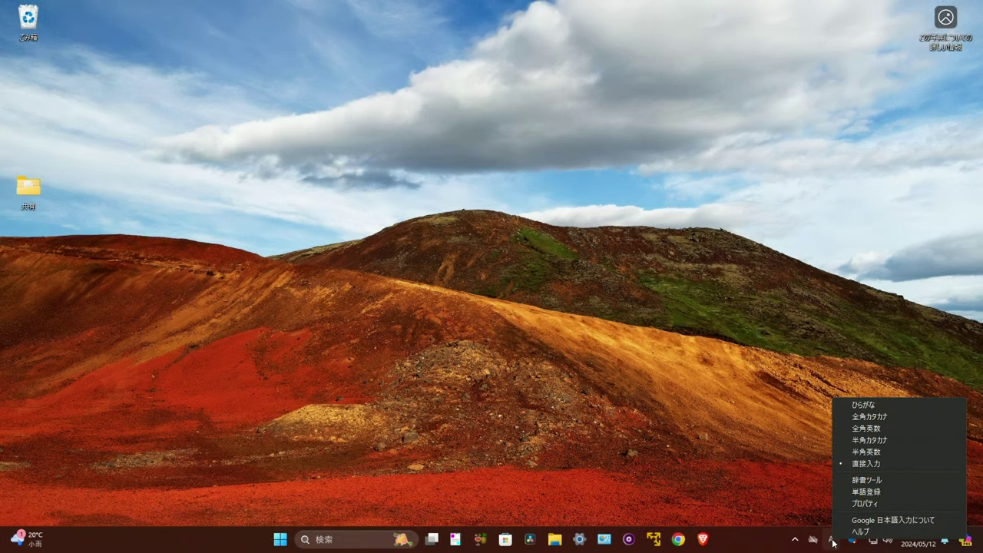
pyautogui.click(865, 505)
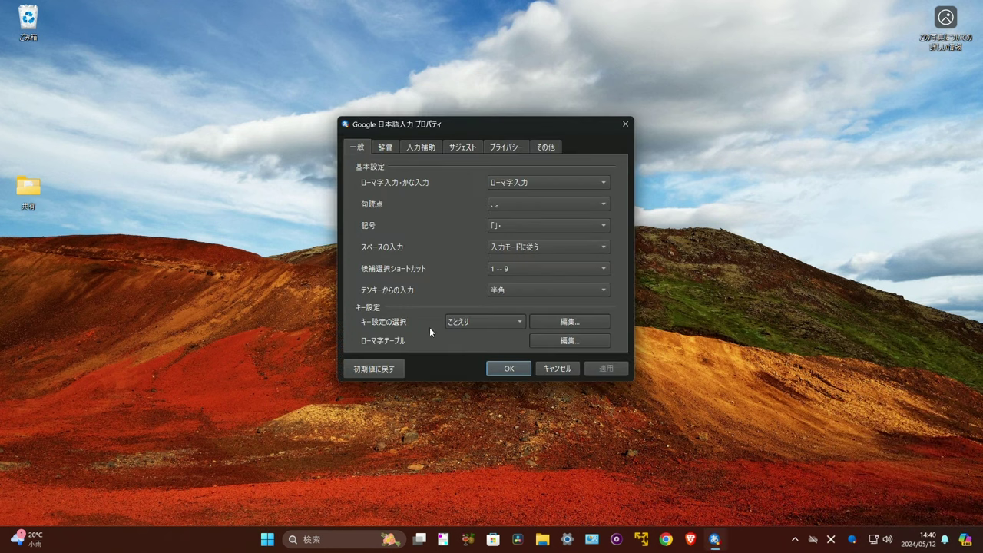
pyautogui.click(577, 322)
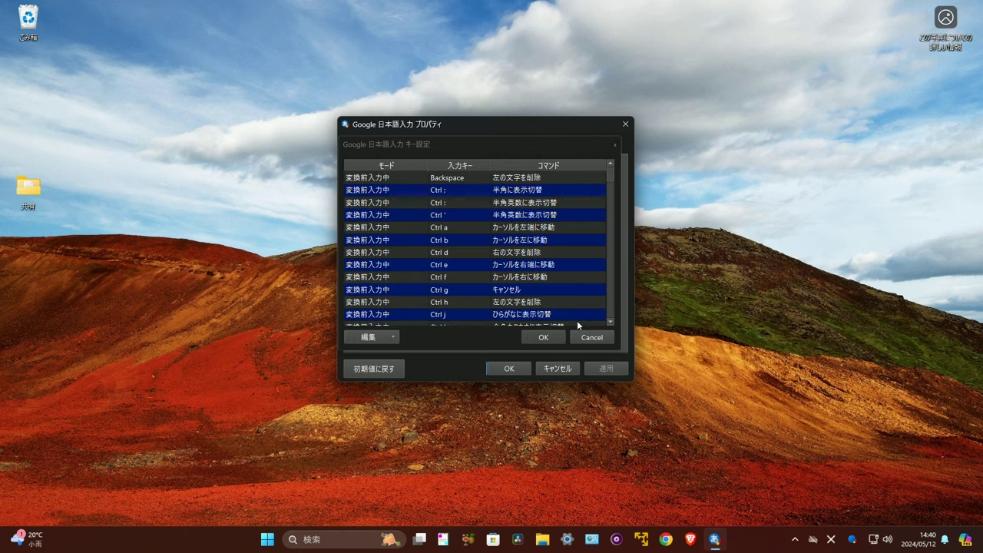
pyautogui.click(381, 336)
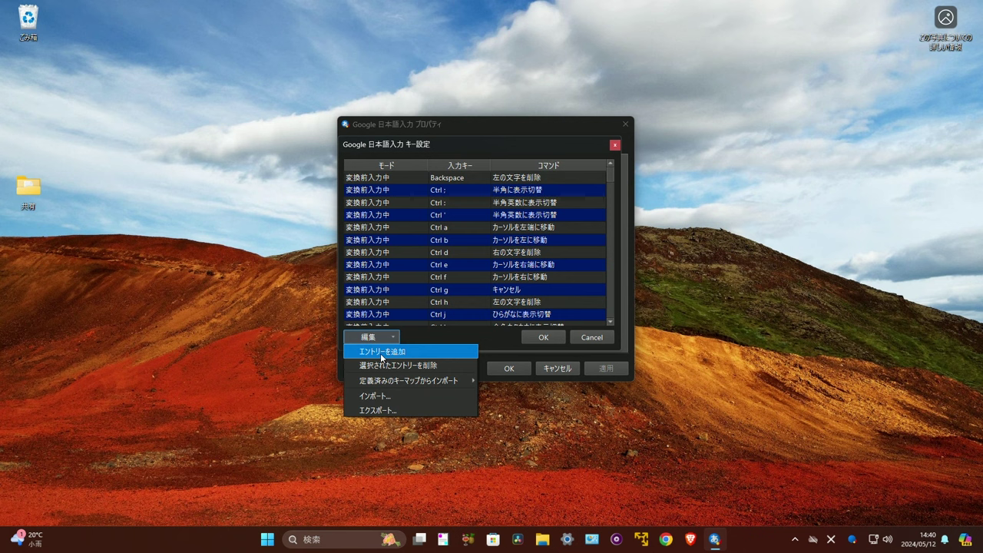
pyautogui.click(381, 353)
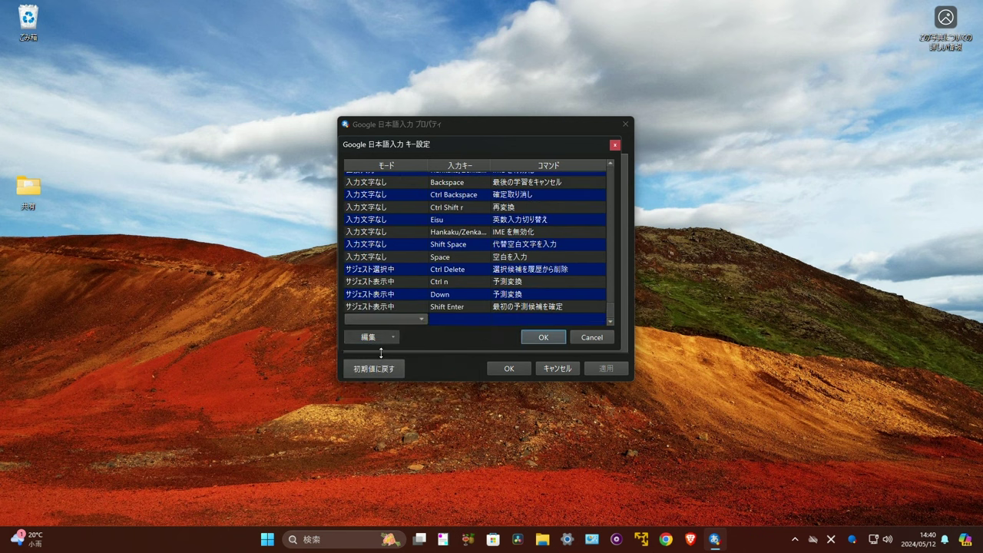
pyautogui.click(408, 318)
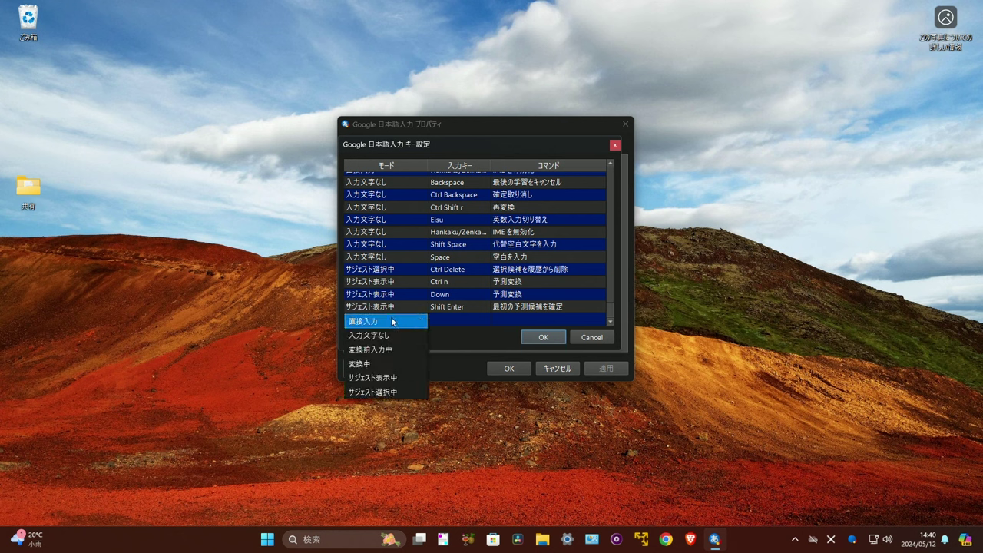
pyautogui.click(393, 321)
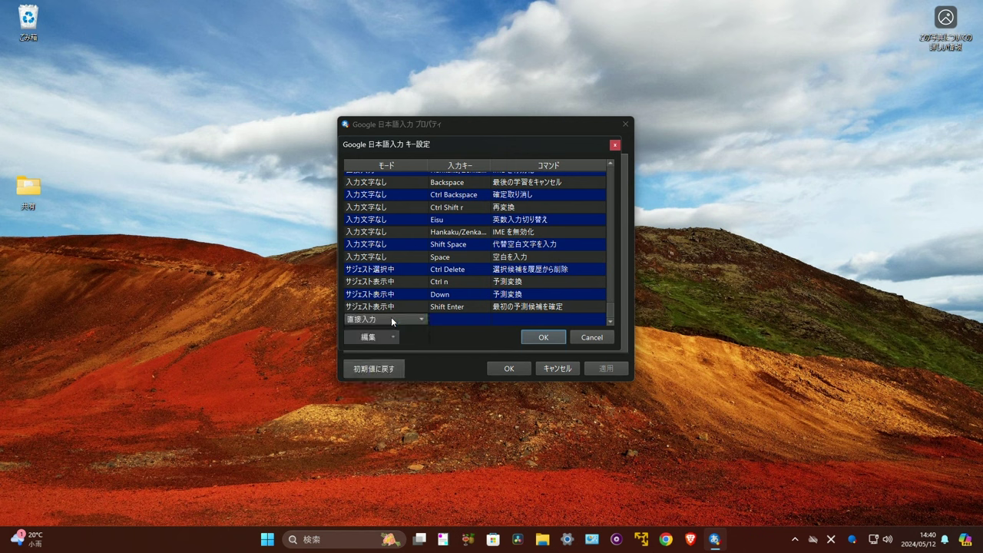
# Assign the Hiragana key and the command IME を有効化 to the new 直接入力 entry.
pyautogui.click(455, 320)
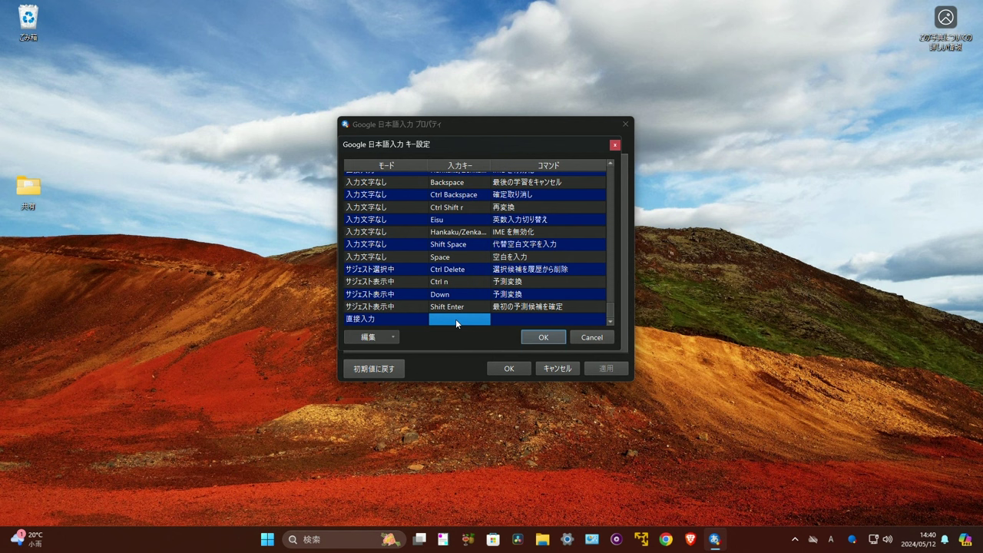
pyautogui.click(459, 318)
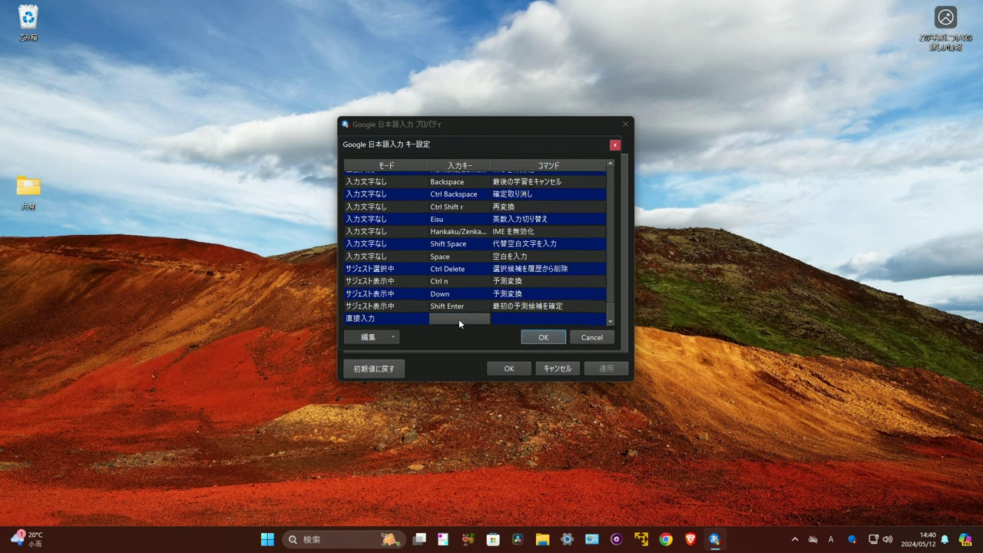
pyautogui.click(458, 318)
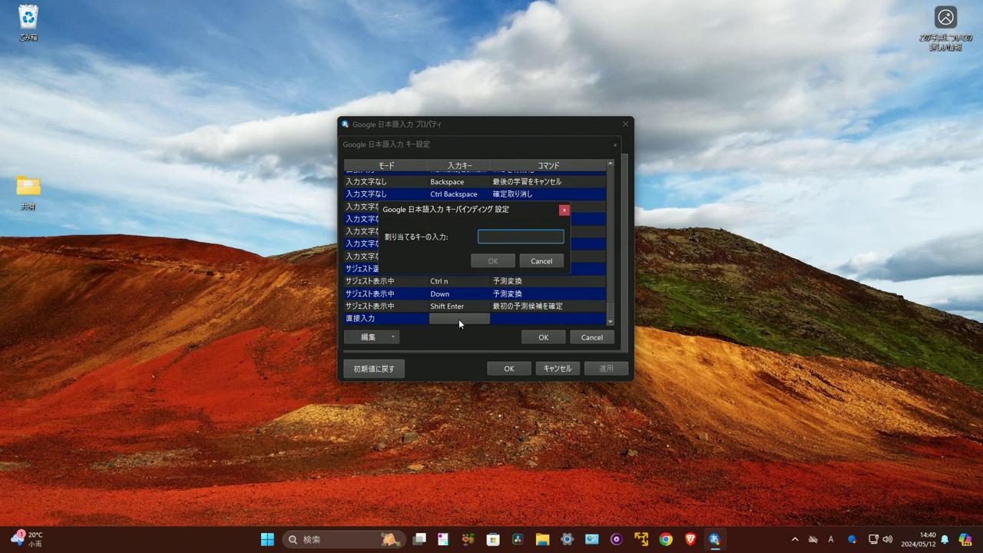
pyautogui.press('Hiragana')
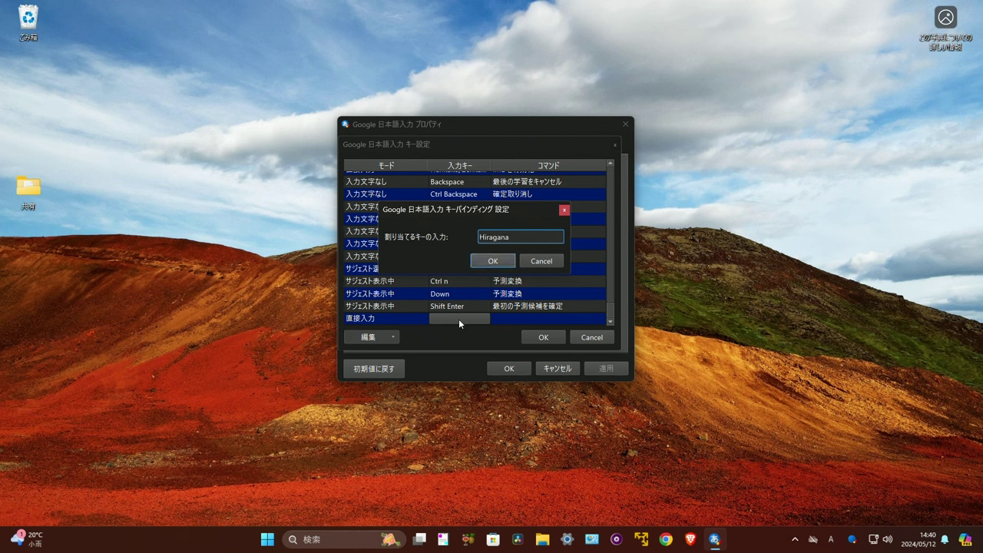
pyautogui.click(507, 259)
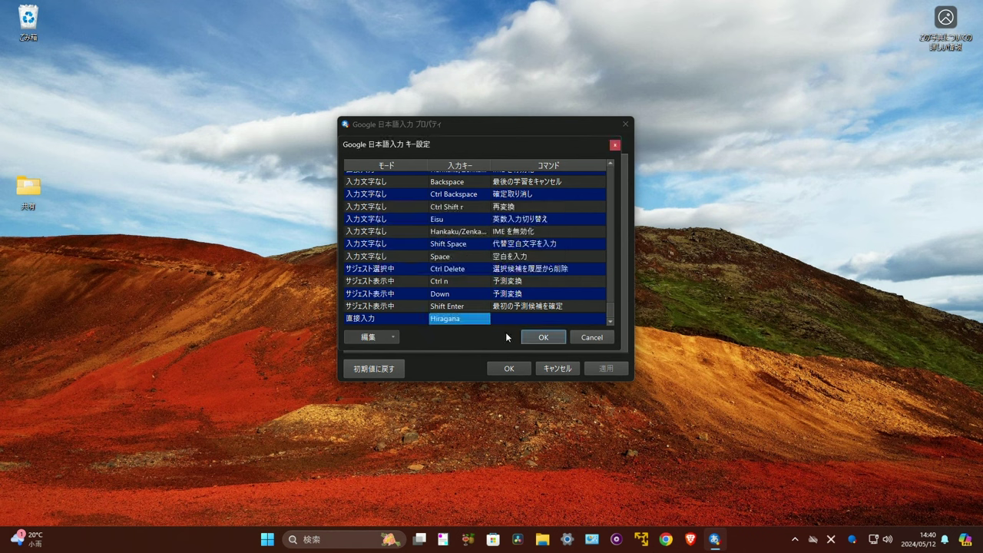
pyautogui.click(516, 319)
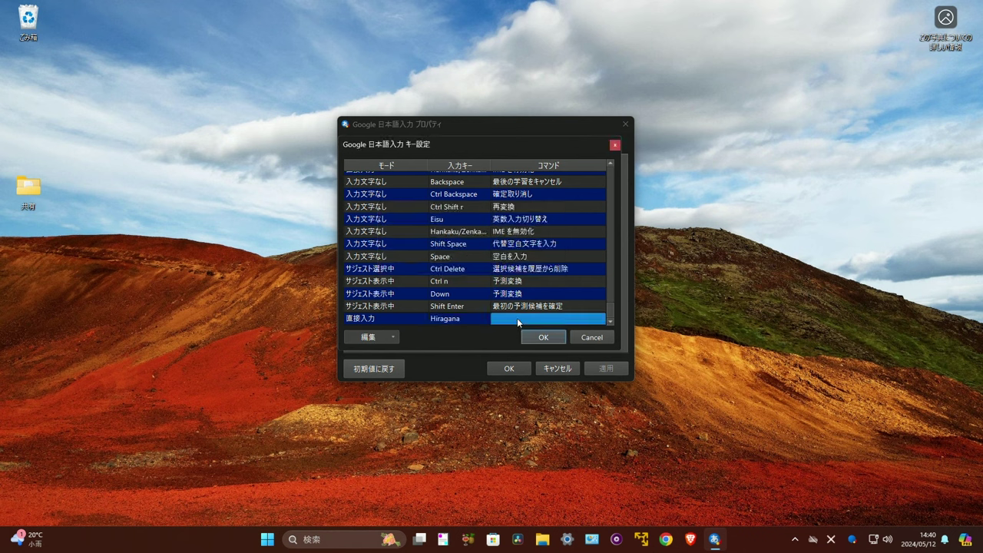
pyautogui.click(597, 321)
pyautogui.click(596, 317)
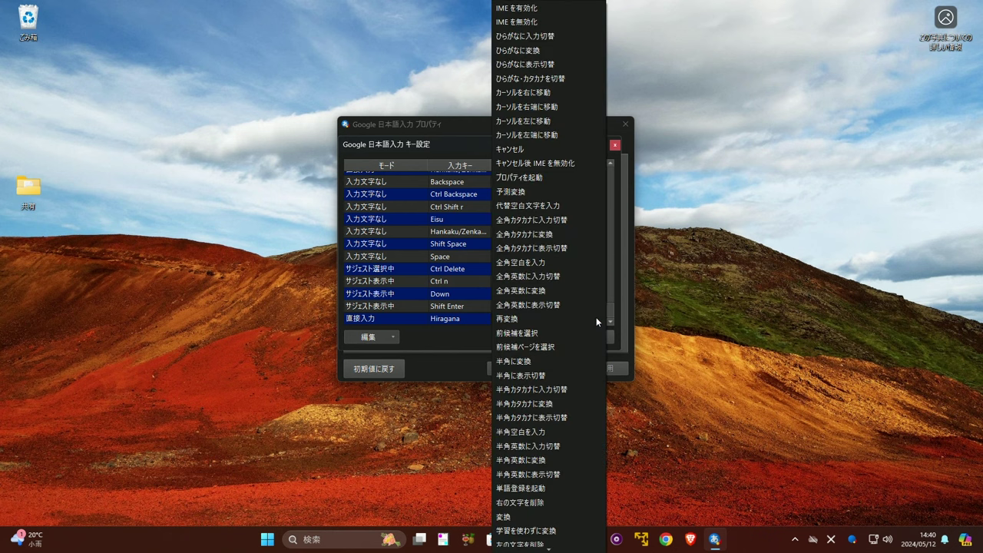
pyautogui.click(557, 13)
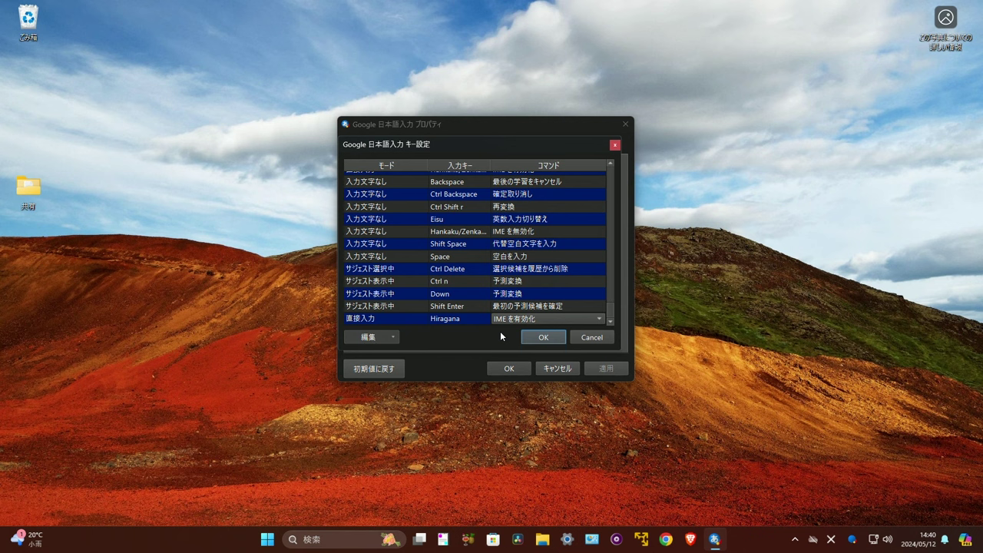
# Add a key map entry for the mode 変換中 with the Hiragana key and the command IME を無効化.
pyautogui.click(390, 337)
pyautogui.click(391, 351)
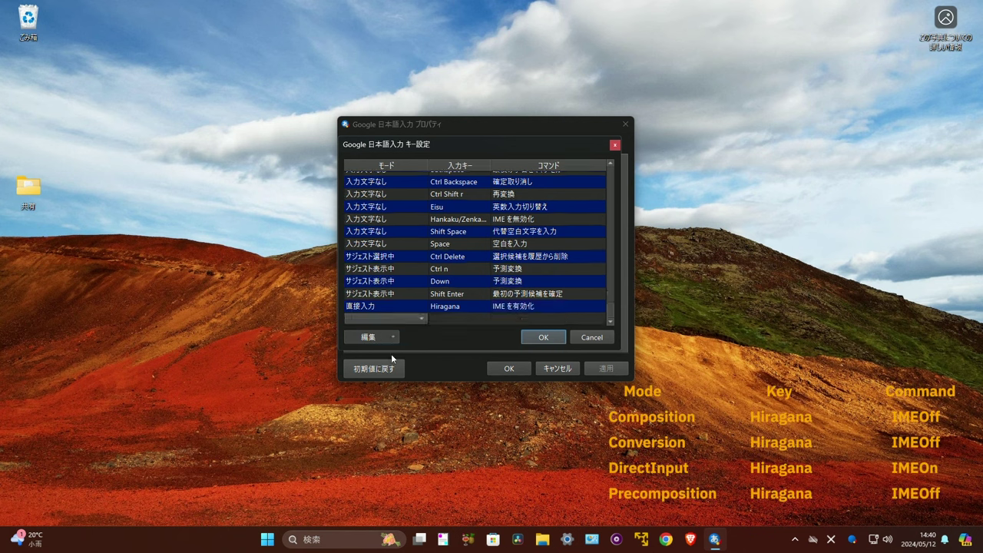
pyautogui.click(406, 318)
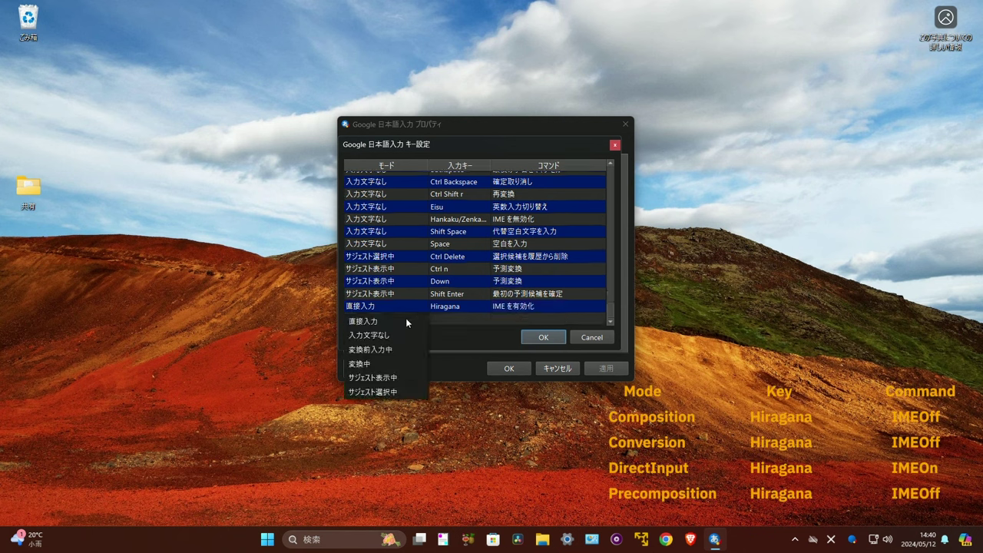
pyautogui.click(401, 362)
pyautogui.click(449, 320)
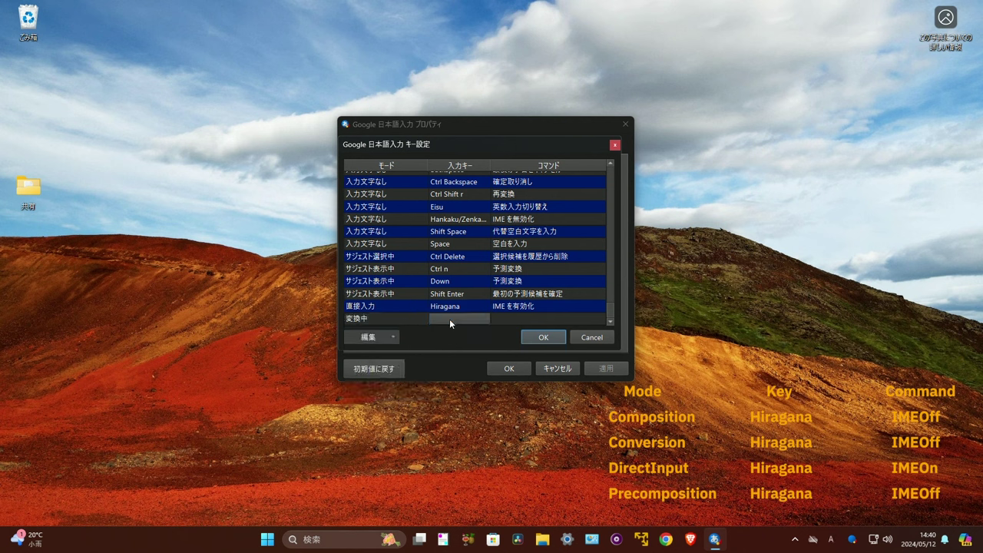
pyautogui.click(449, 319)
pyautogui.press('Hiragana')
pyautogui.click(493, 261)
pyautogui.click(506, 318)
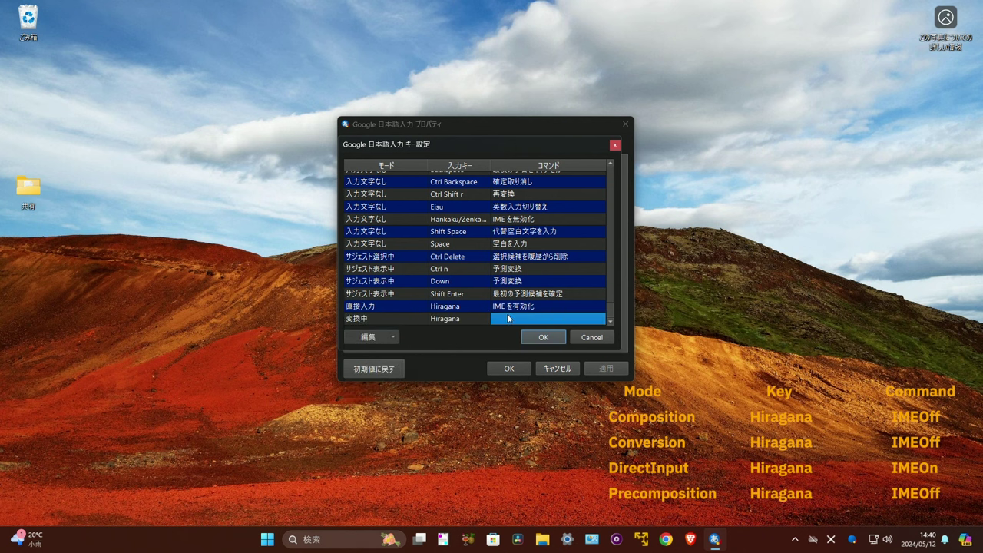
pyautogui.click(507, 318)
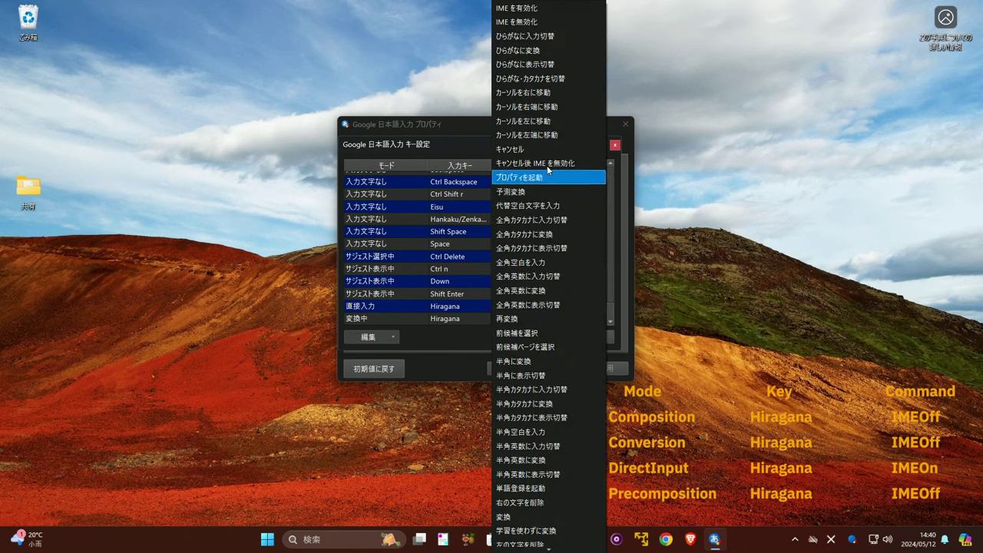
pyautogui.click(572, 22)
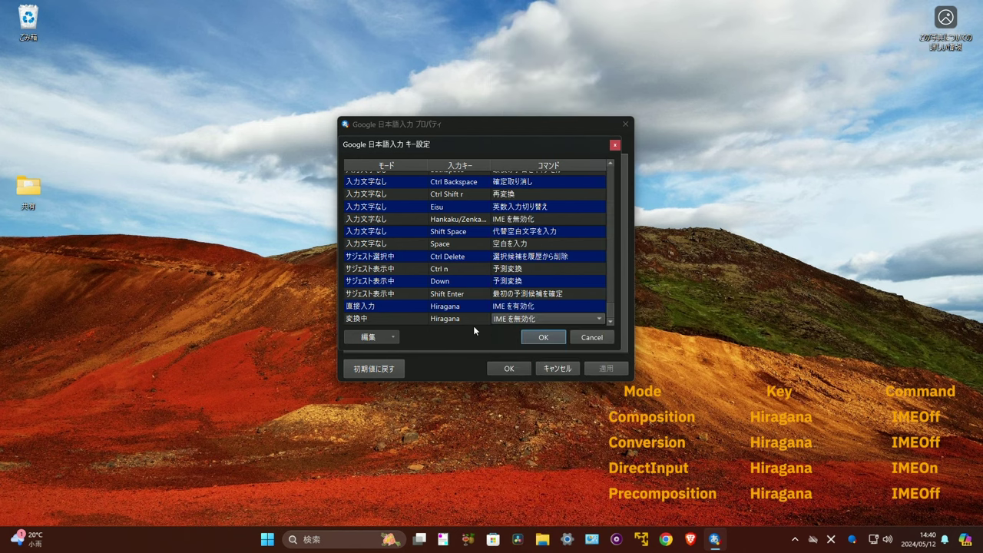
# Add a key map entry for the mode 入力文字なし with the Hiragana key and the command IME を無効化.
pyautogui.click(379, 337)
pyautogui.click(376, 346)
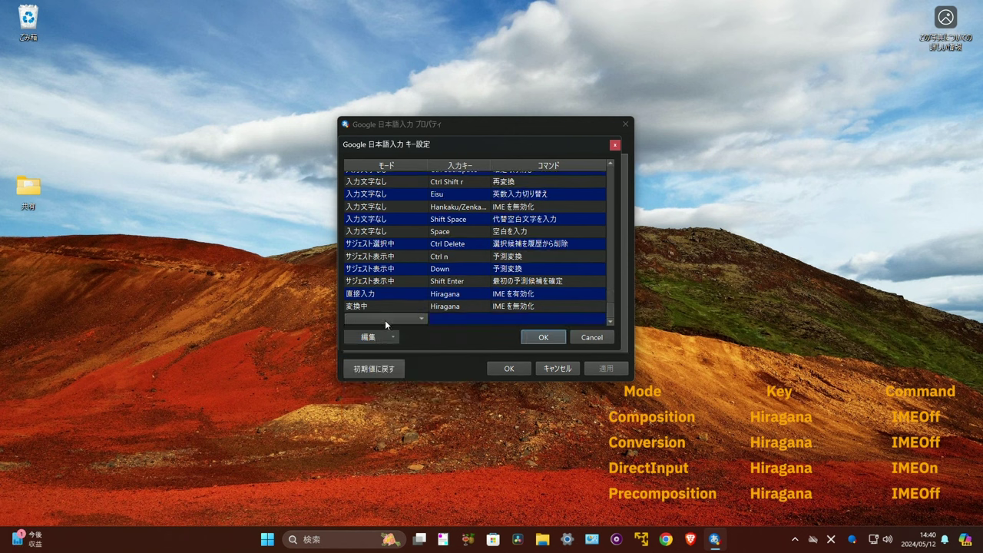
pyautogui.click(386, 319)
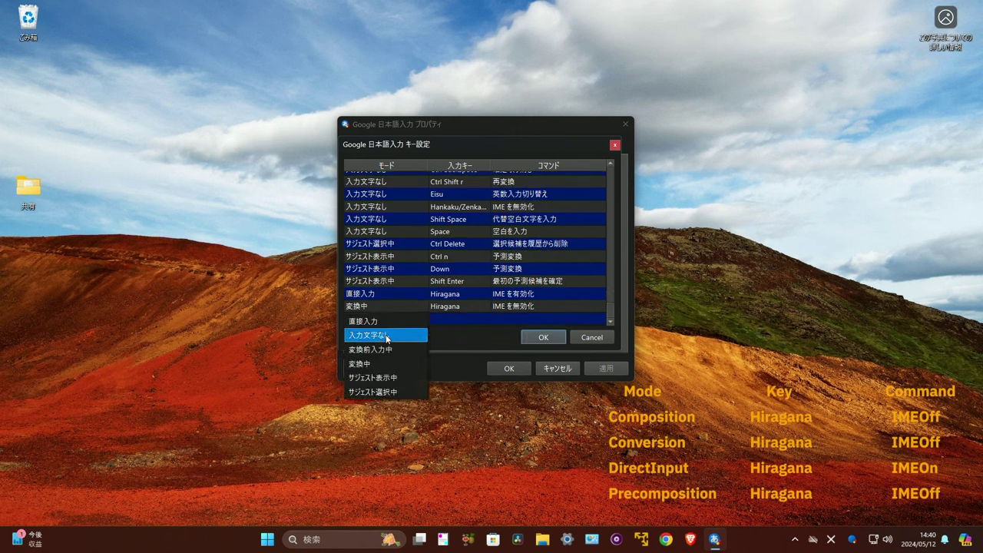
pyautogui.click(385, 340)
pyautogui.click(438, 318)
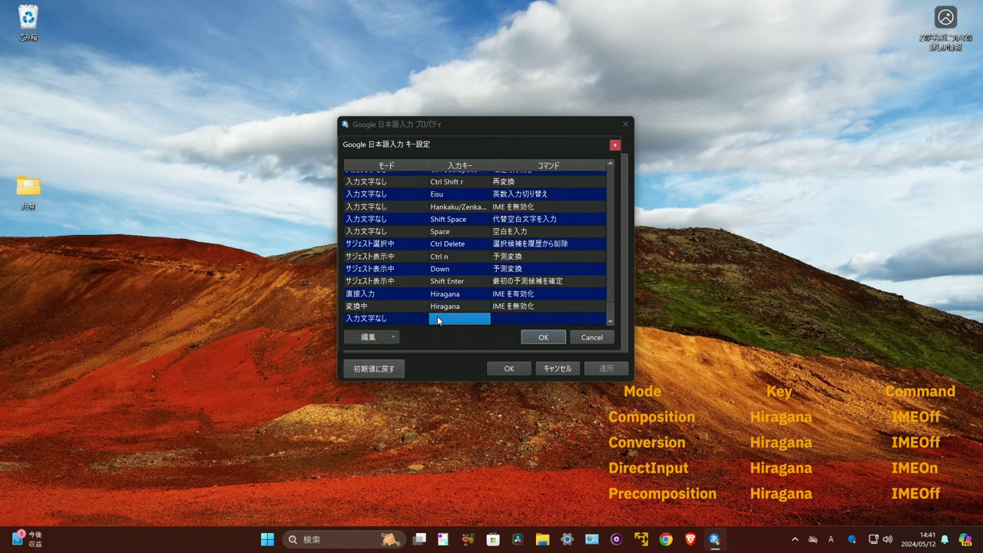
pyautogui.click(436, 316)
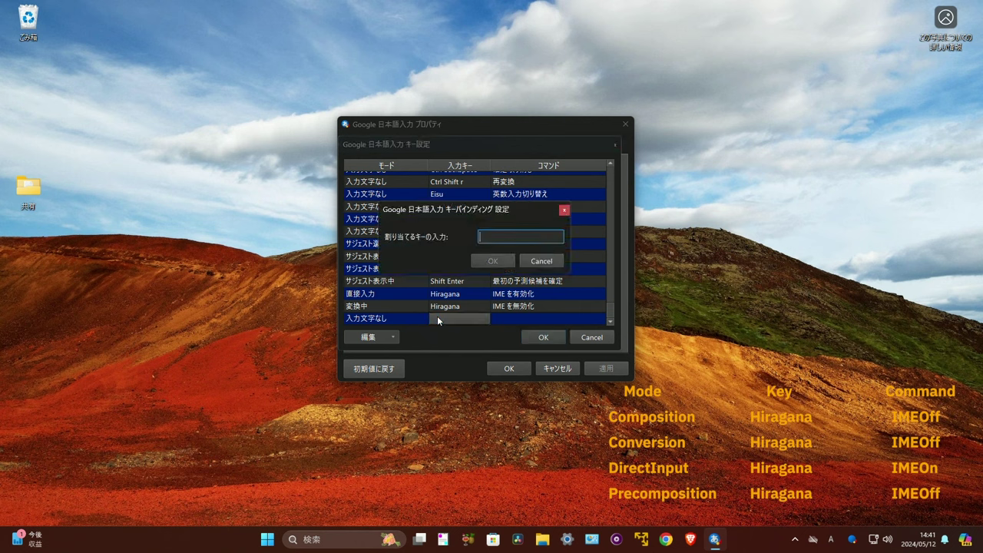
pyautogui.press('Hiragana')
pyautogui.click(491, 260)
pyautogui.click(506, 320)
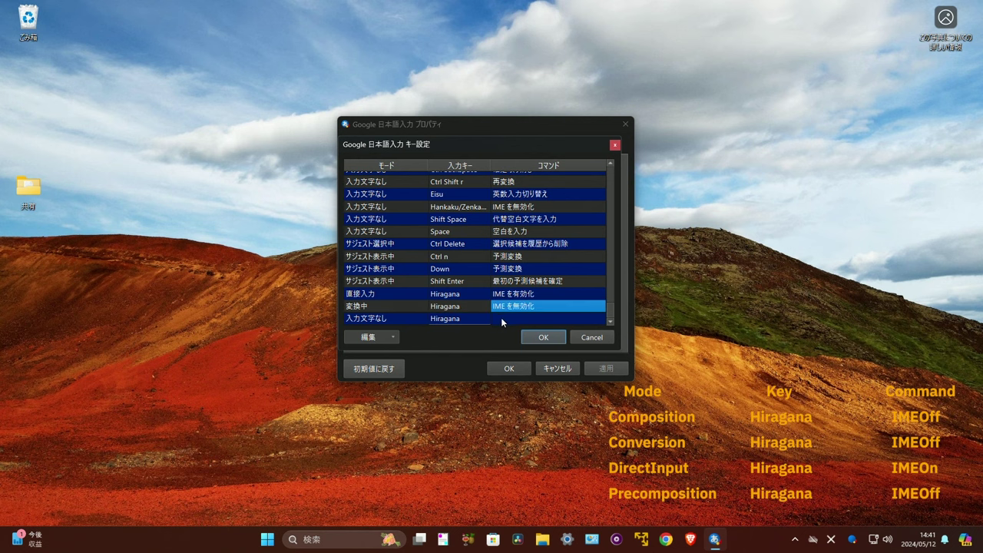
pyautogui.click(504, 315)
pyautogui.click(504, 315)
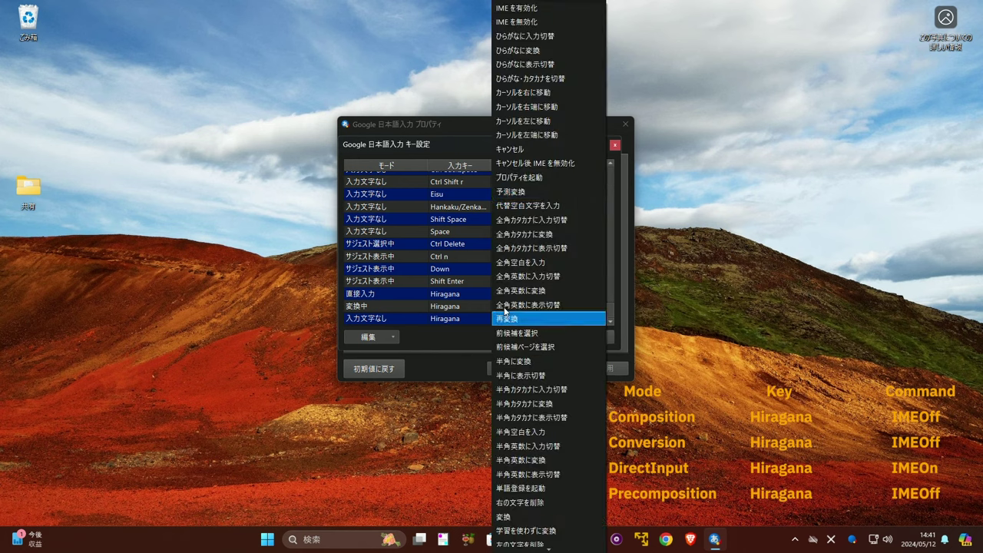
pyautogui.click(546, 9)
# Add a key map entry for the mode 変換前入力中 with the Hiragana key and the command IME を無効化.
pyautogui.click(371, 336)
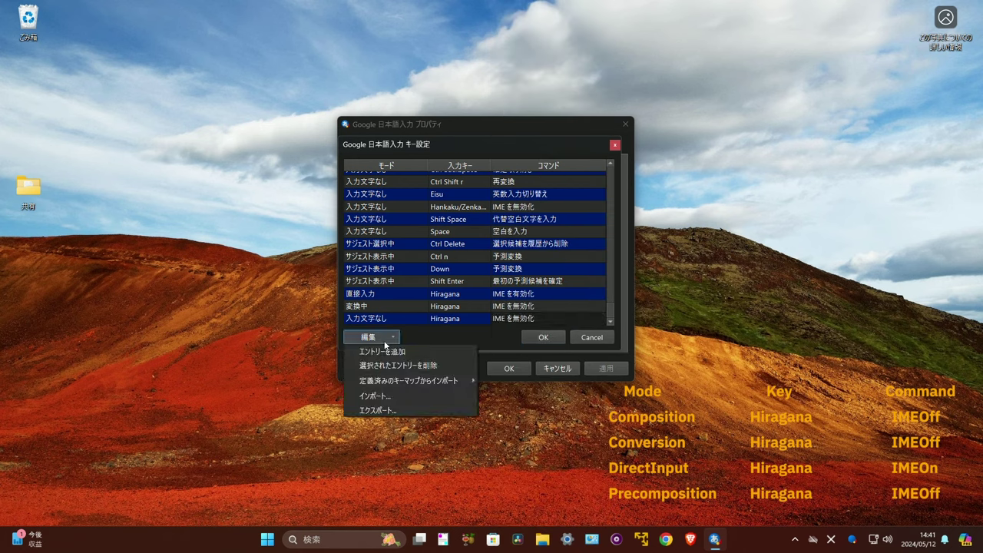
pyautogui.click(376, 347)
pyautogui.click(390, 318)
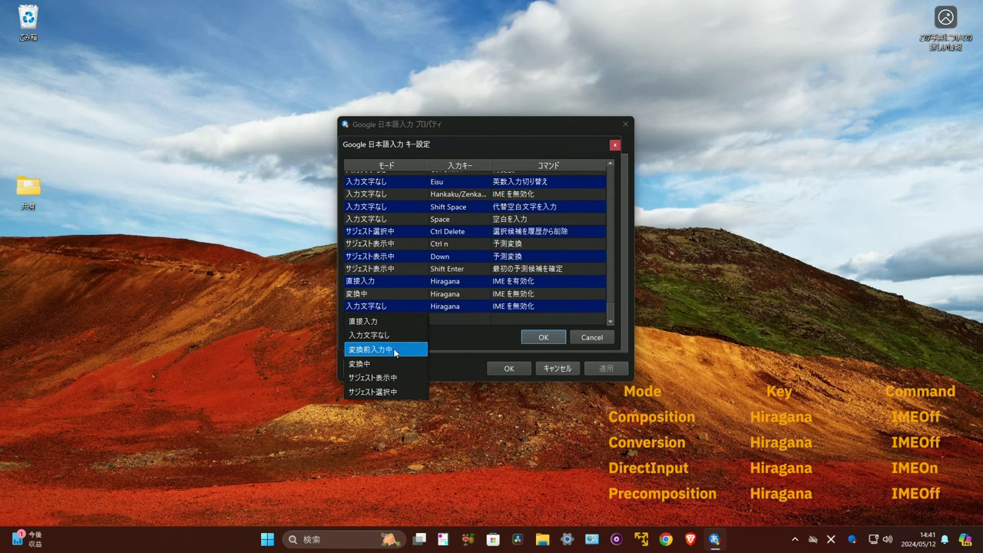
pyautogui.click(394, 350)
pyautogui.click(444, 316)
pyautogui.click(444, 317)
pyautogui.press('Hiragana')
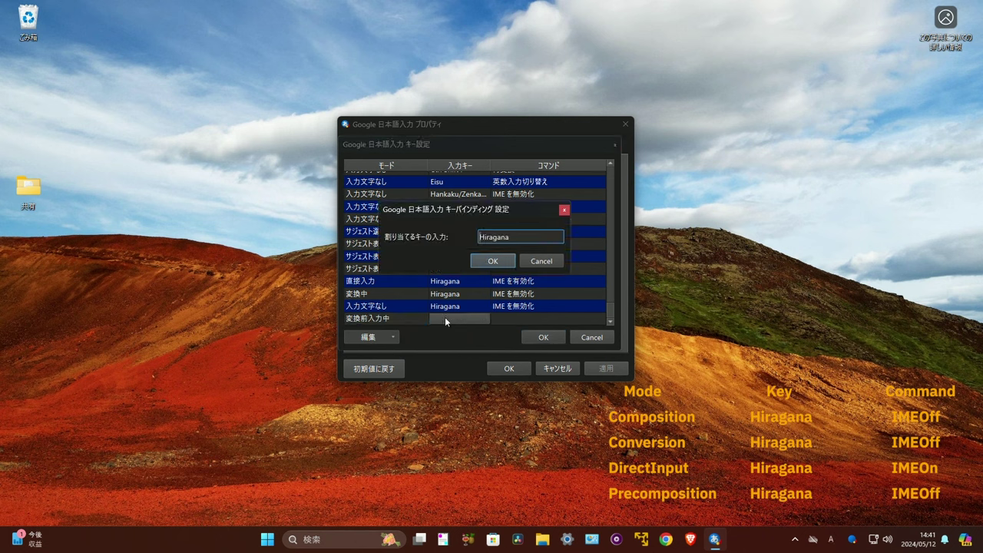
pyautogui.click(491, 262)
pyautogui.click(513, 318)
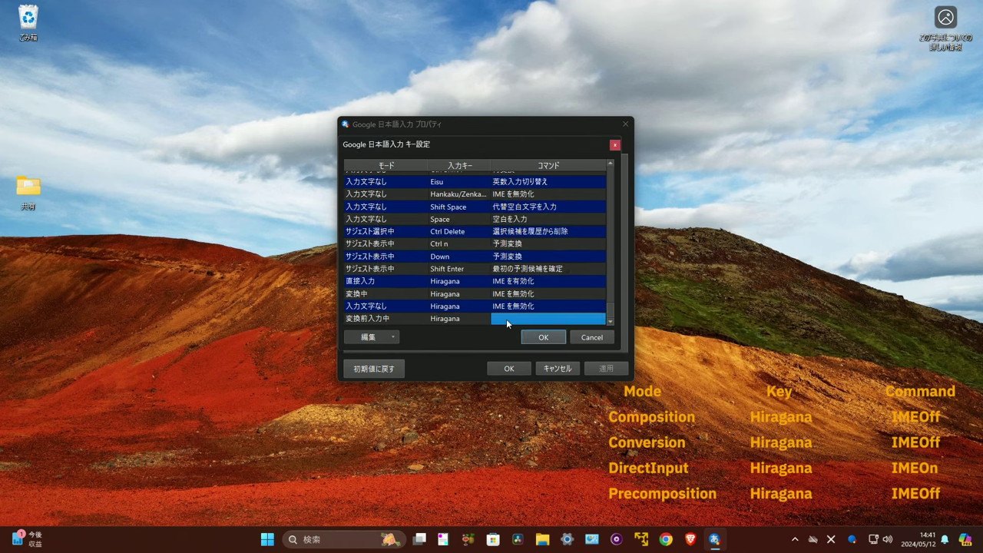
pyautogui.click(513, 318)
pyautogui.click(513, 318)
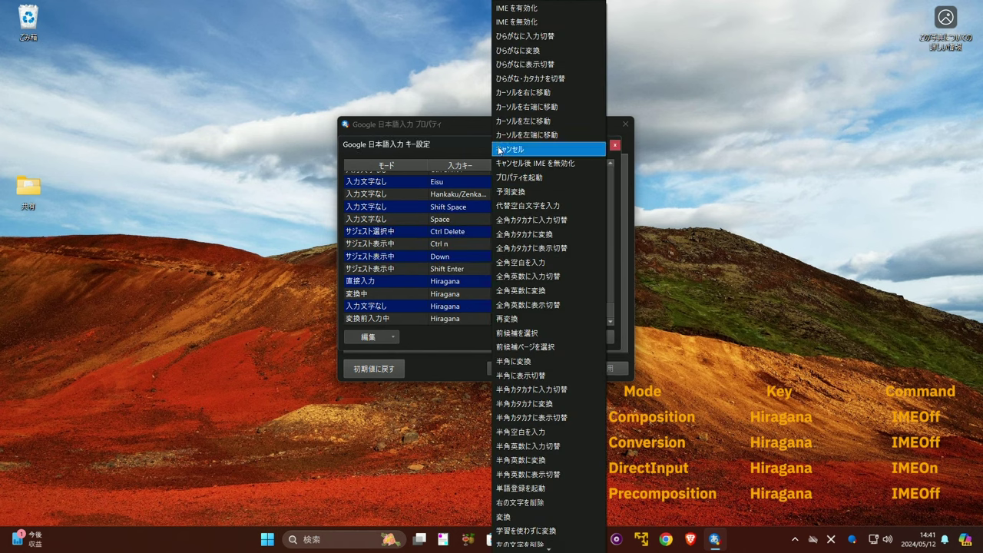
pyautogui.click(530, 21)
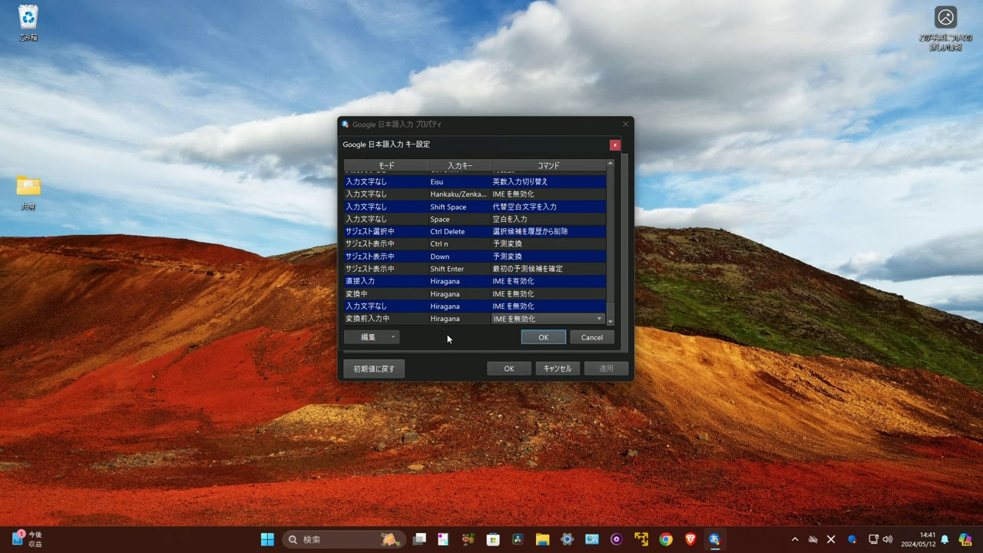
# Add a key map entry for the mode 直接入力 with the Muhenkan key and the command IME を有効化.
pyautogui.click(389, 338)
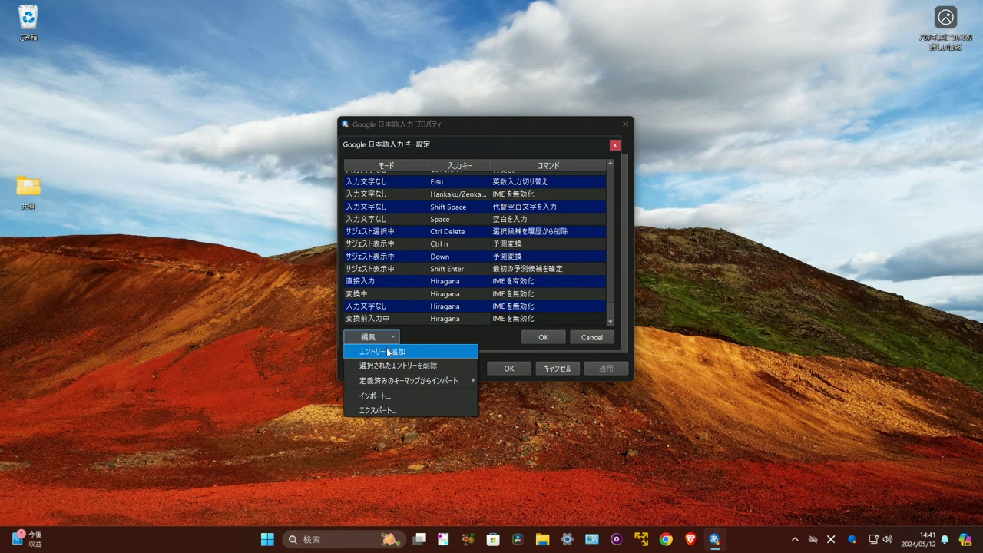
pyautogui.click(388, 351)
pyautogui.click(406, 315)
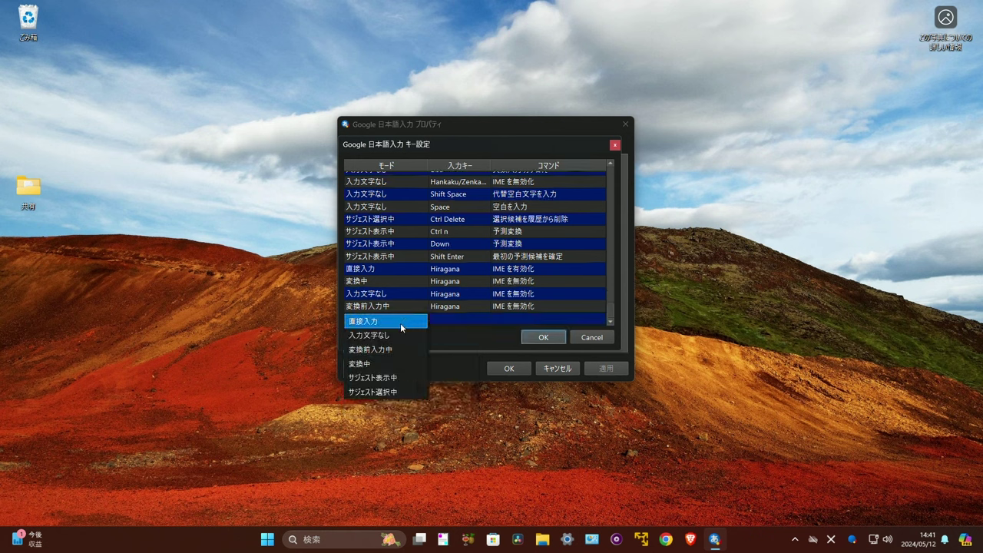
pyautogui.click(400, 322)
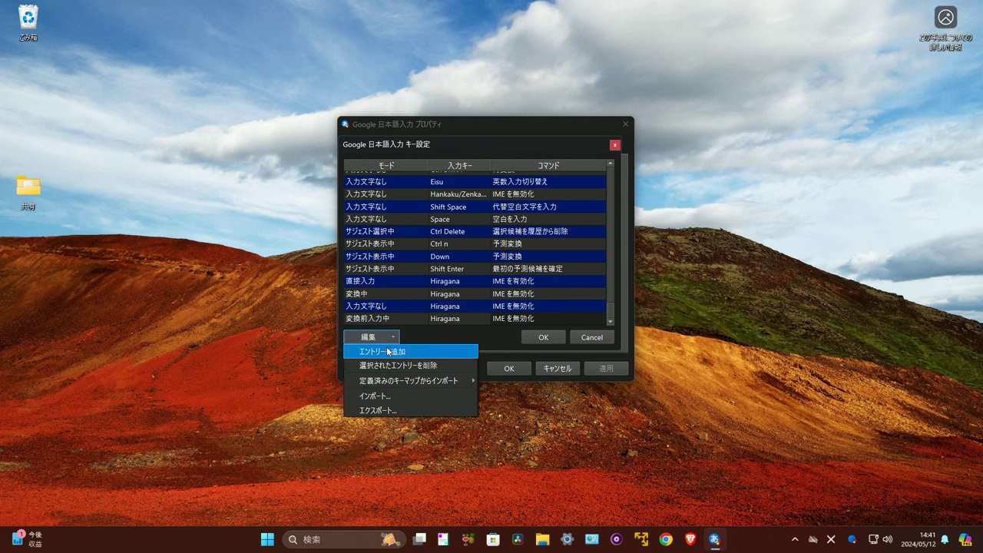
pyautogui.click(407, 313)
pyautogui.click(400, 322)
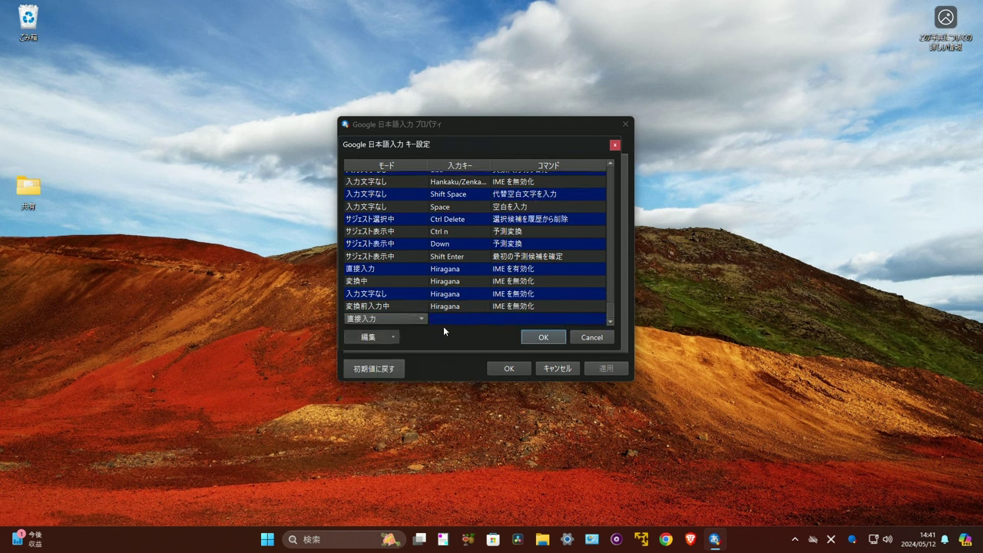
pyautogui.click(453, 317)
pyautogui.press('Muhenkan')
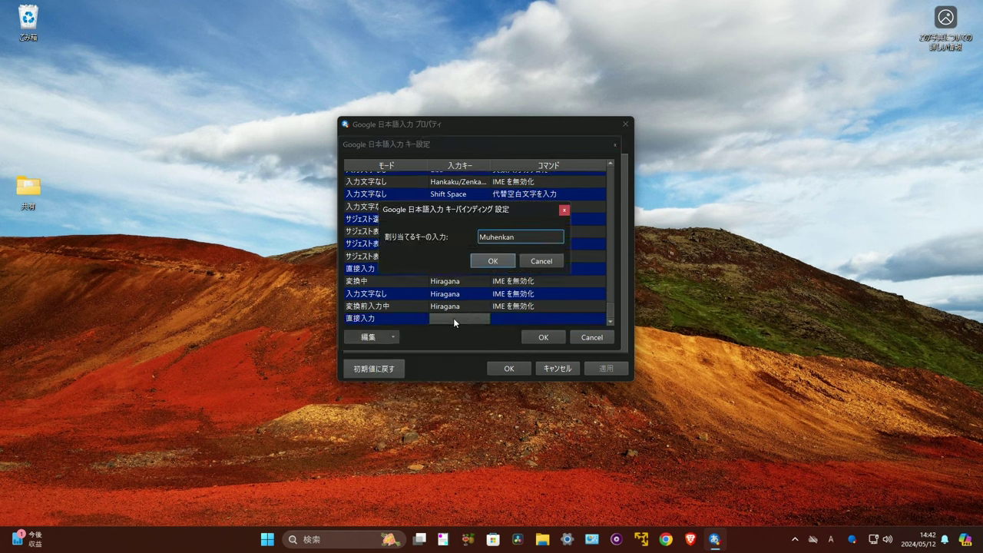
pyautogui.click(494, 259)
pyautogui.click(505, 318)
pyautogui.click(506, 316)
pyautogui.click(506, 316)
pyautogui.click(506, 13)
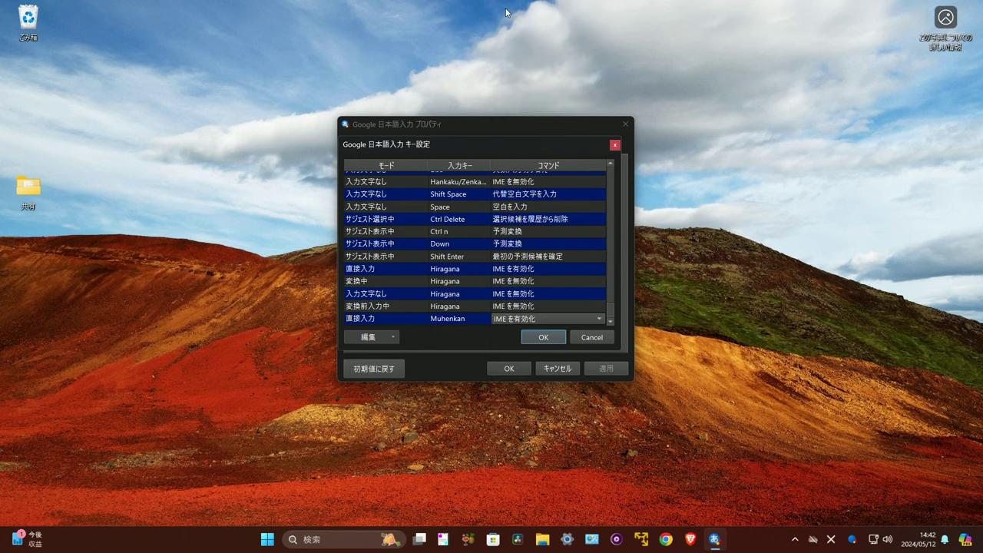
# Add a key map entry for the mode 変換中 with the Muhenkan key and the command IME を無効化.
pyautogui.click(368, 338)
pyautogui.click(373, 350)
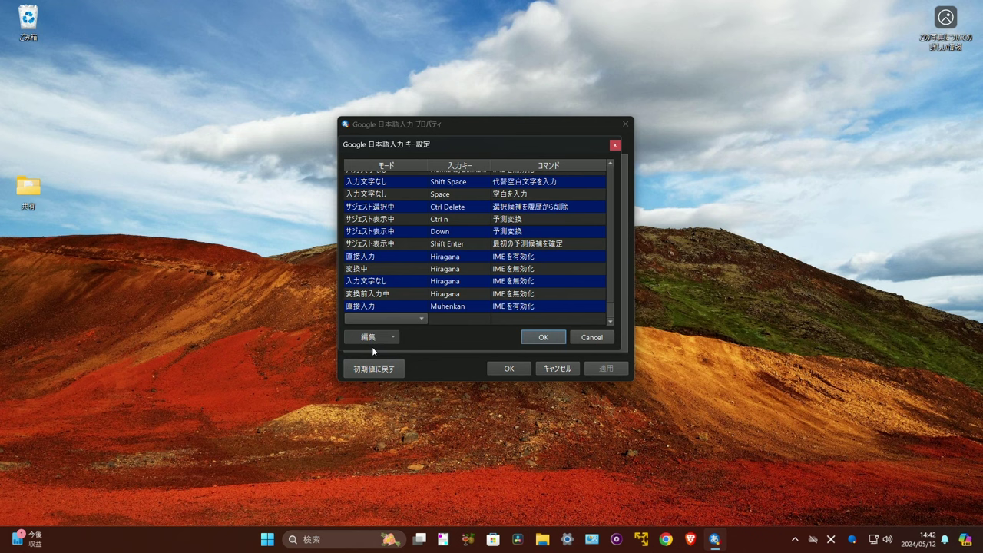
pyautogui.click(376, 318)
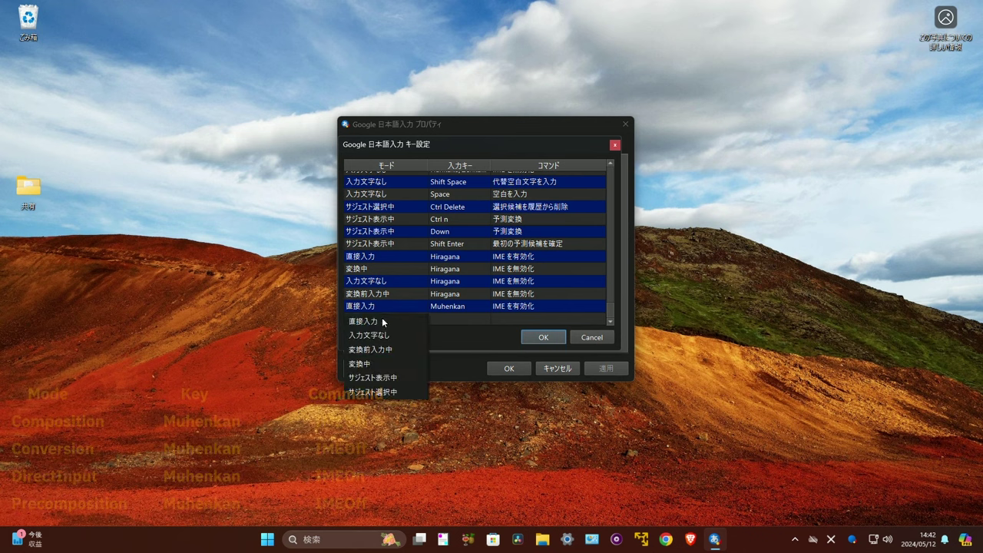
pyautogui.click(382, 362)
pyautogui.click(444, 318)
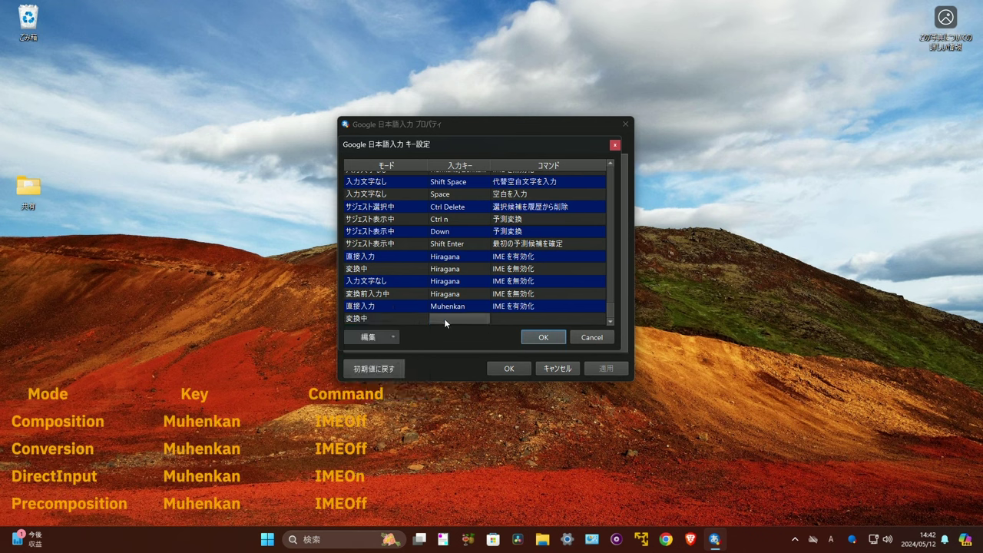
pyautogui.press('Muhenkan')
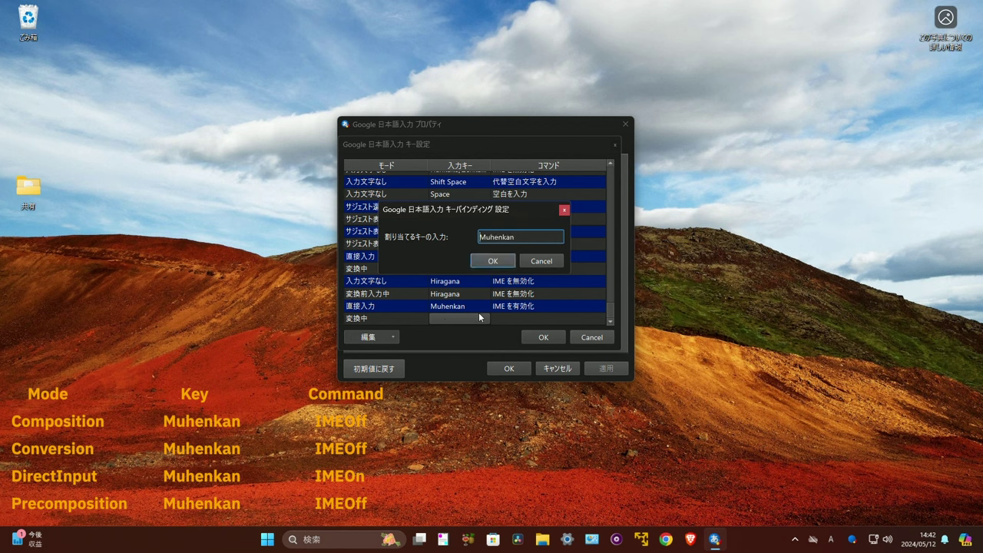
pyautogui.click(501, 261)
pyautogui.click(509, 318)
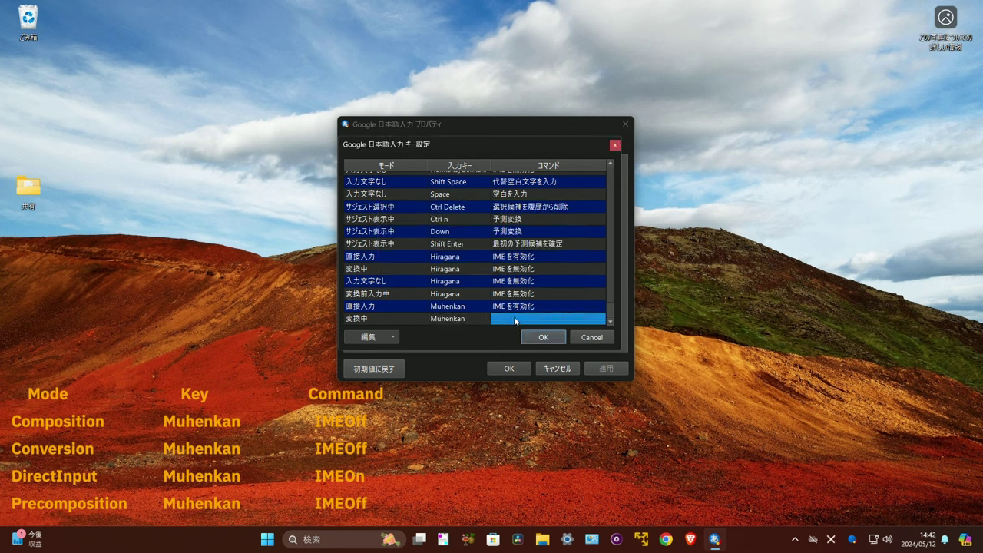
pyautogui.click(514, 316)
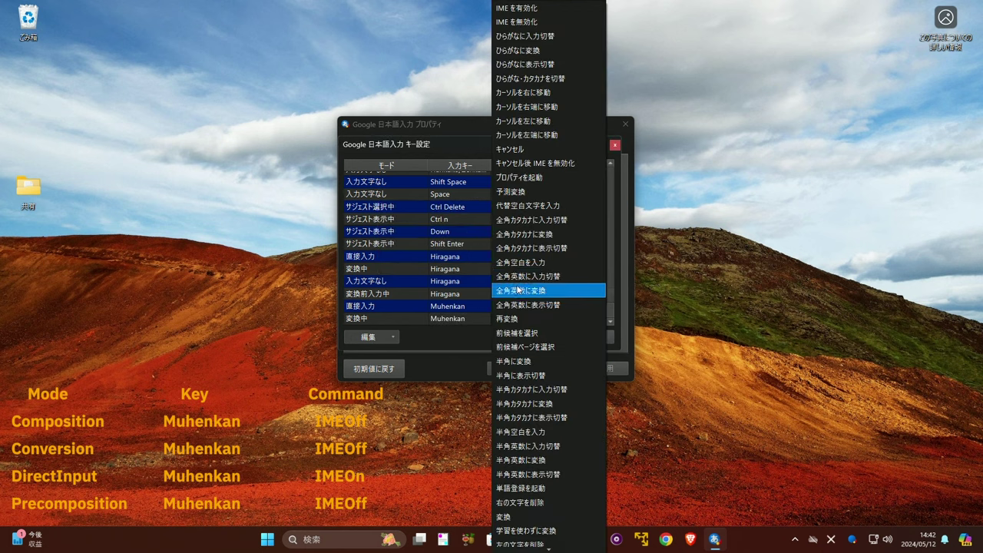
pyautogui.click(516, 22)
# Add a key map entry for the mode 入力文字なし with the Muhenkan key and the command IME を無効化.
pyautogui.click(379, 335)
pyautogui.click(416, 320)
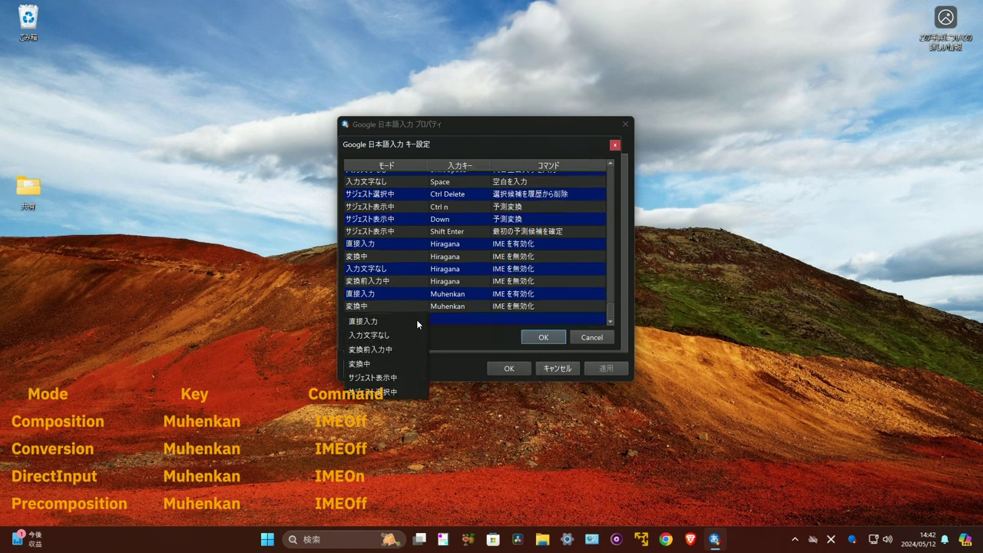
pyautogui.click(400, 336)
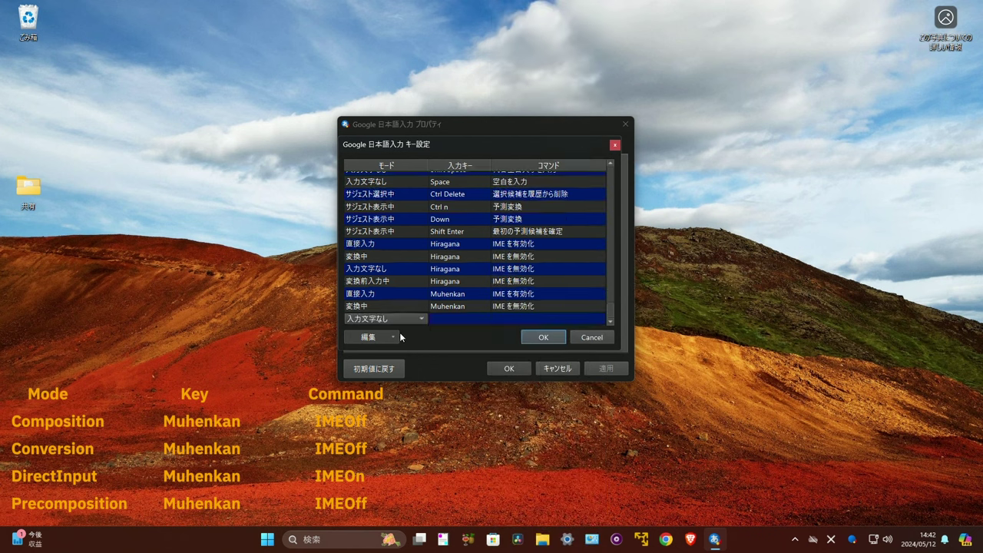
pyautogui.click(453, 317)
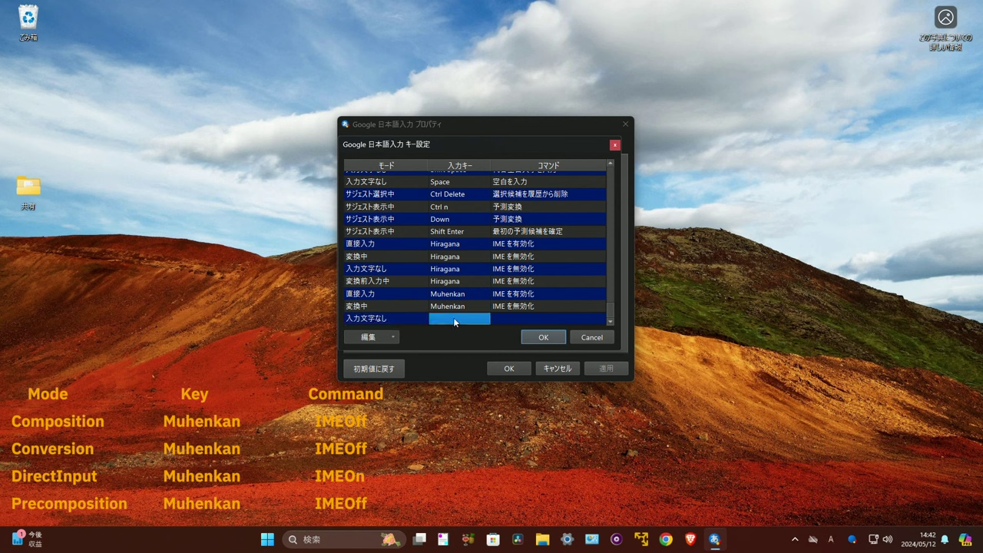
pyautogui.click(453, 317)
pyautogui.press('Muhenkan')
pyautogui.click(495, 261)
pyautogui.click(506, 323)
pyautogui.click(511, 319)
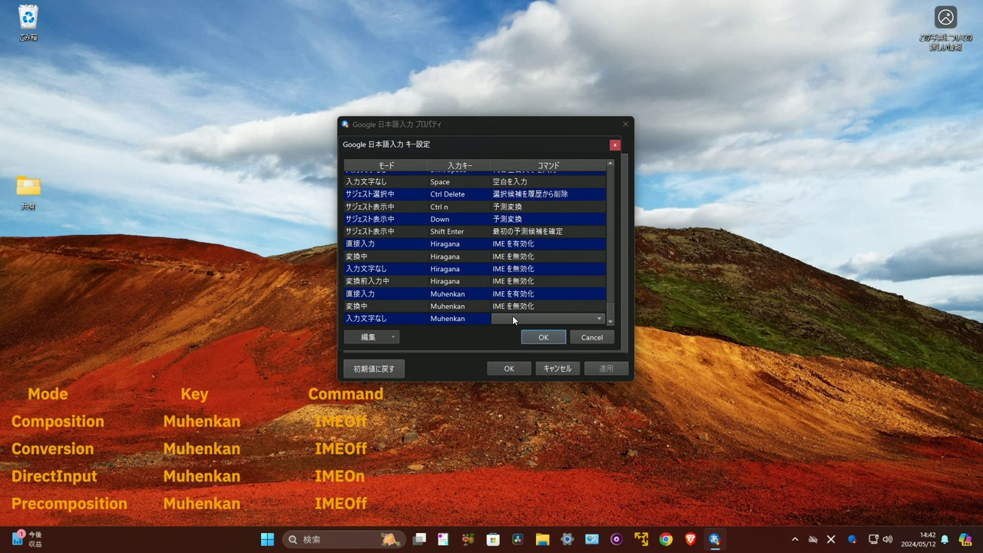
pyautogui.click(512, 316)
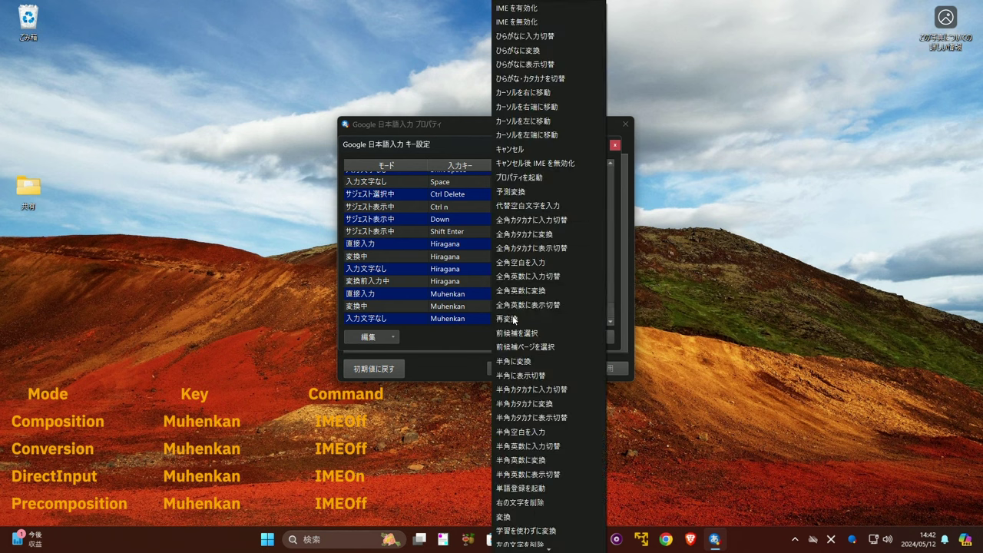
pyautogui.click(529, 29)
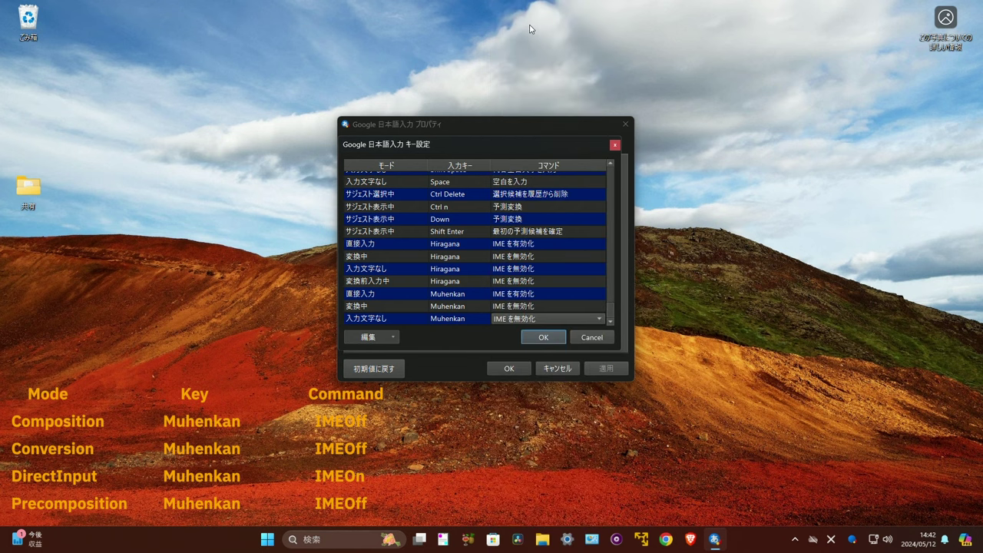
# Add a key map entry for the mode 変換前入力中 with the Muhenkan key and the command IME を無効化.
pyautogui.click(386, 338)
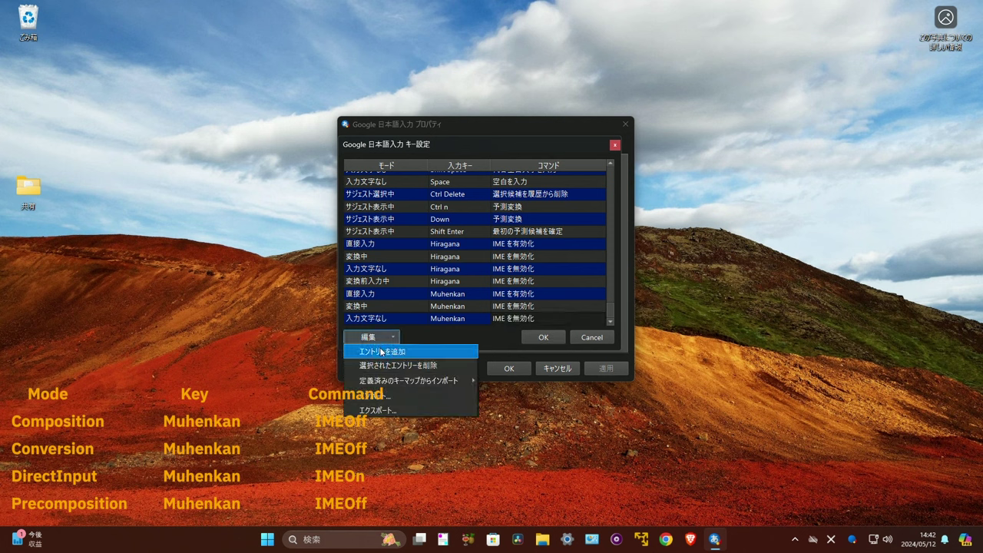
pyautogui.click(379, 350)
pyautogui.click(380, 321)
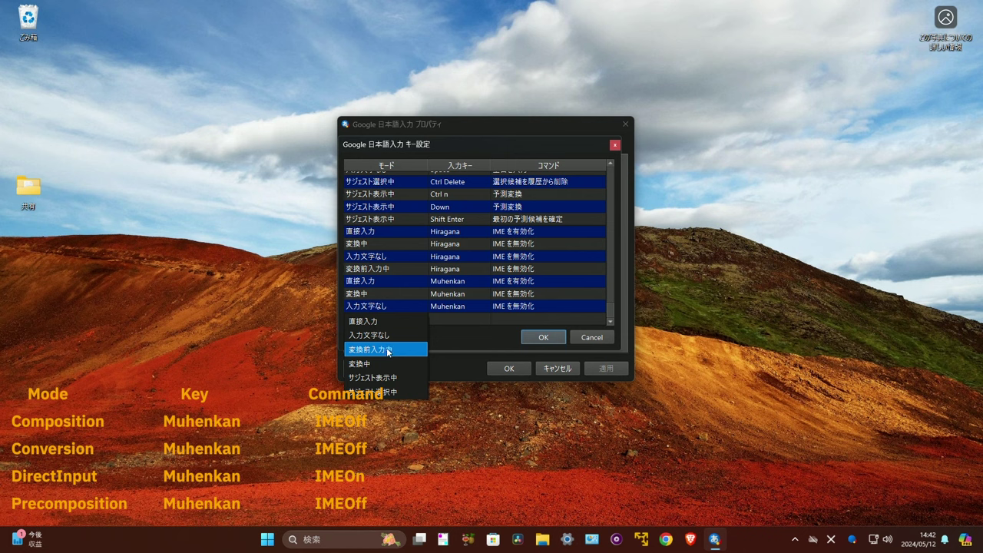
pyautogui.click(395, 349)
pyautogui.click(454, 318)
pyautogui.press('Muhenkan')
pyautogui.click(502, 258)
pyautogui.click(507, 318)
pyautogui.click(508, 318)
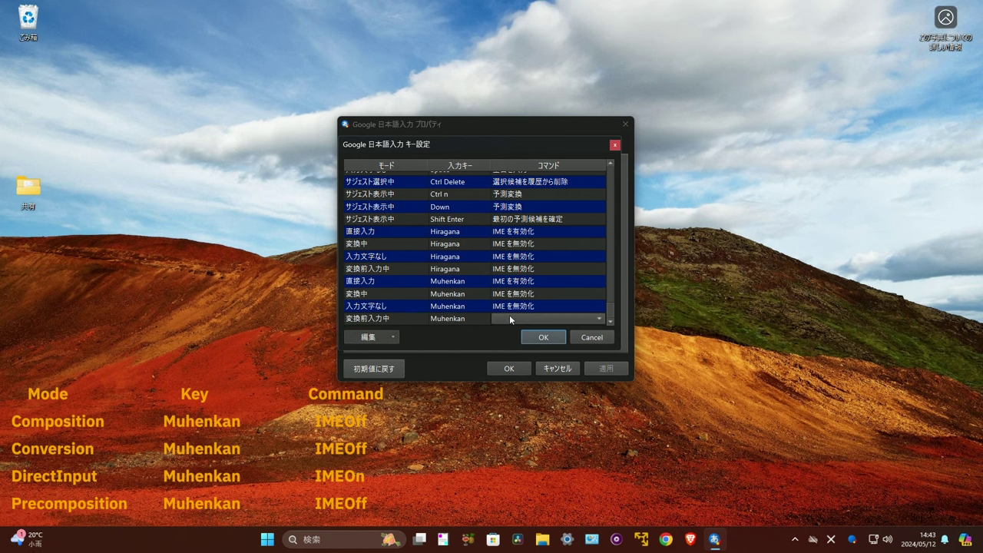
pyautogui.click(510, 316)
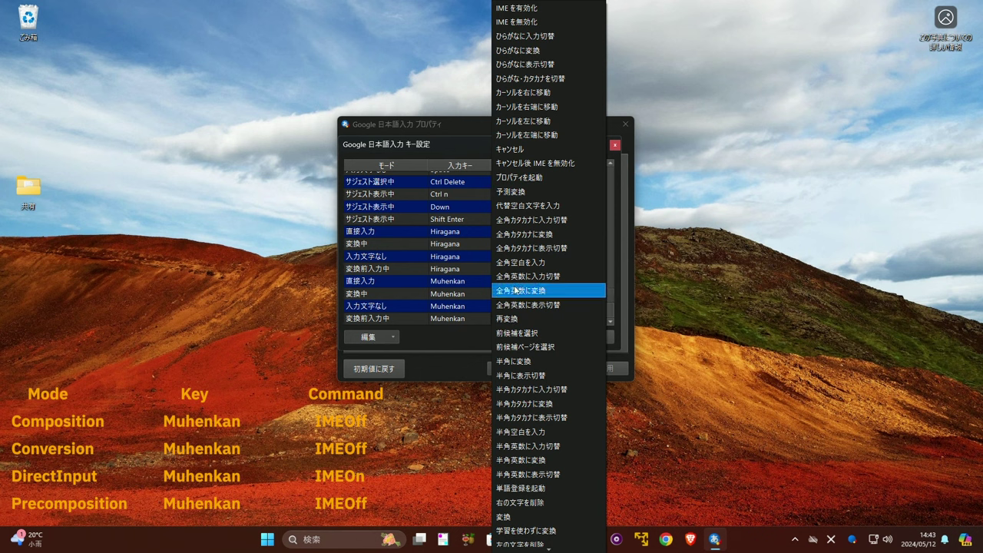
pyautogui.click(539, 26)
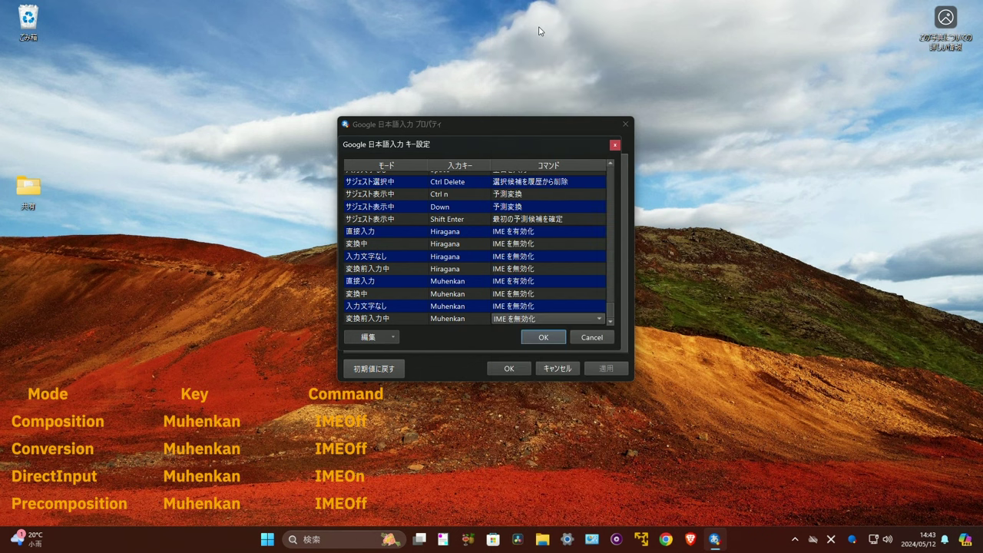
# Save the edited key map, acknowledge the notice, and apply the changed Google Japanese Input properties.
pyautogui.click(544, 336)
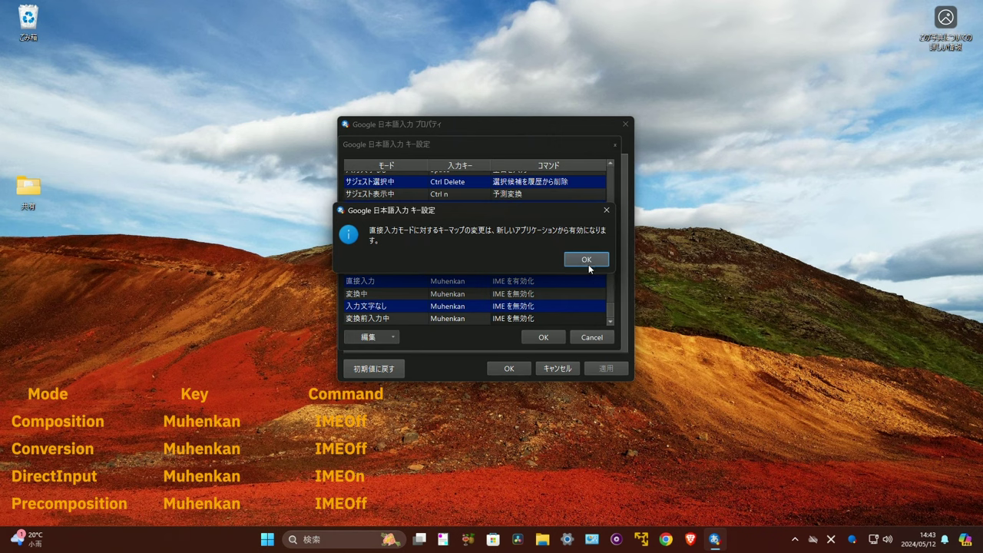
pyautogui.click(588, 261)
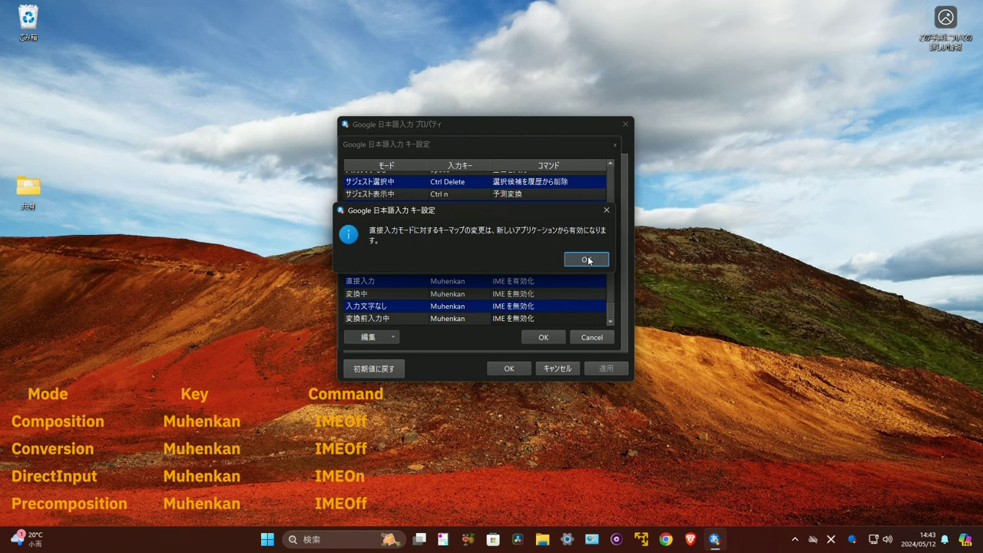
pyautogui.click(606, 368)
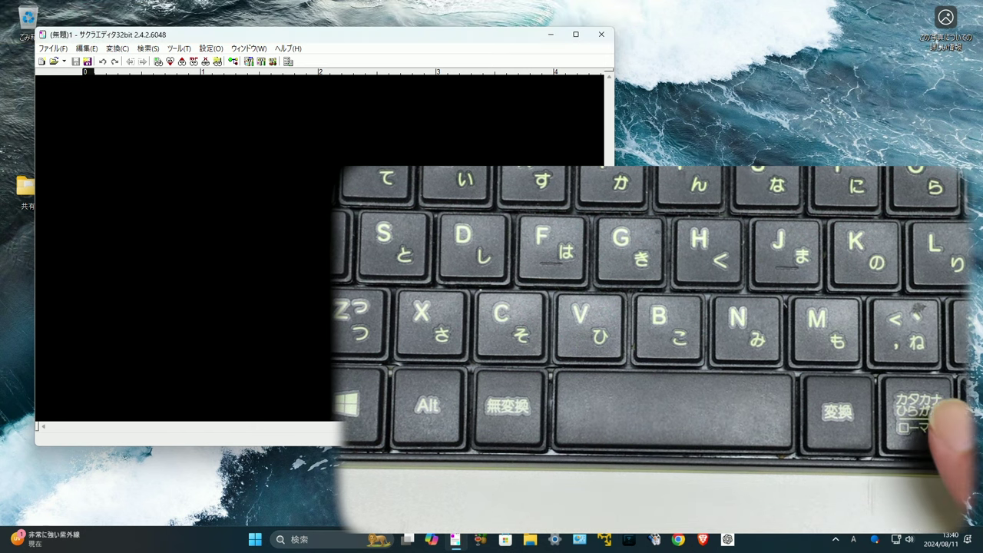
# Test the Hiragana key in Sakura Editor by repeatedly toggling the IME on and off.
pyautogui.press('Hiragana_Katakana')
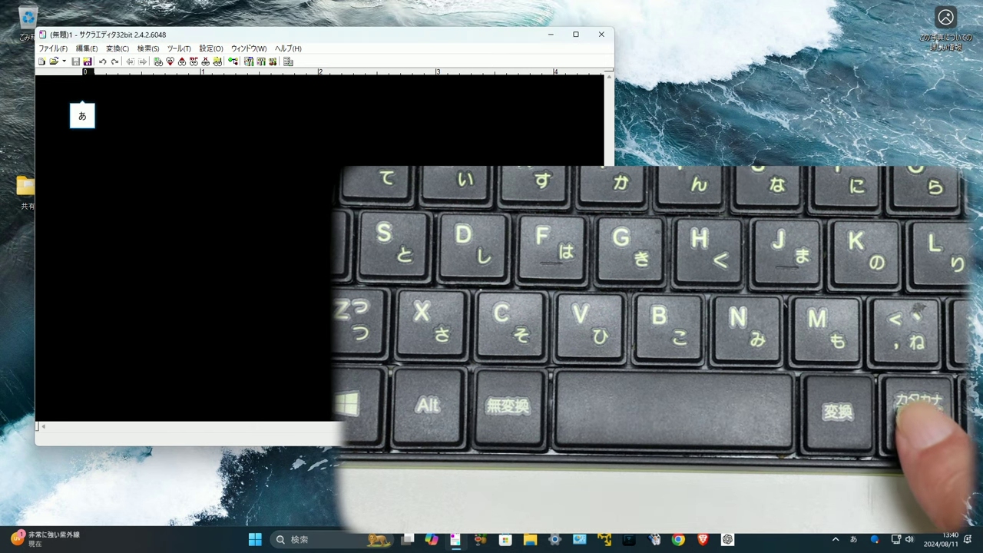
pyautogui.press('Hiragana_Katakana')
pyautogui.press('Hiragana_Katakana')
pyautogui.press('Hiragana_Katakana')
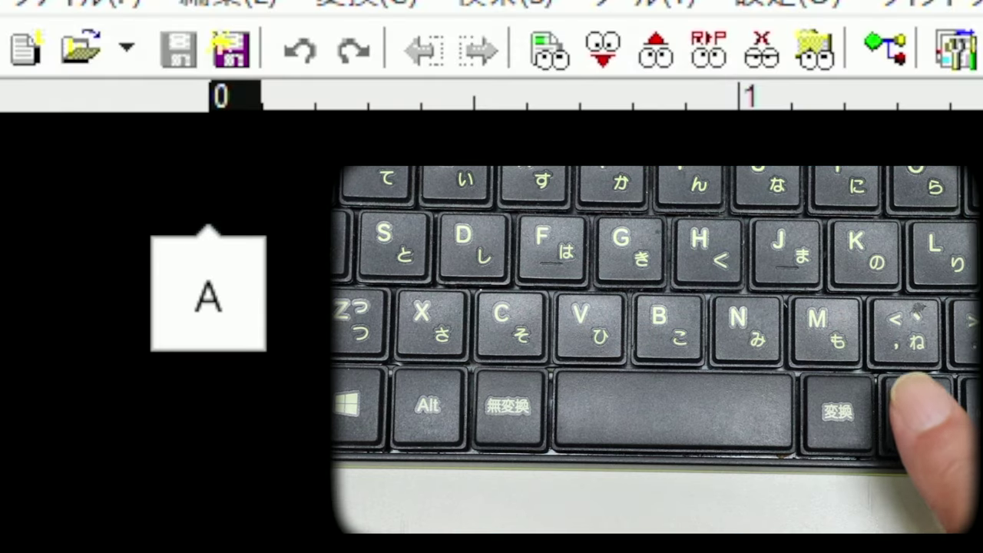
pyautogui.press('Hiragana_Katakana')
pyautogui.press('Hiragana_Katakana')
pyautogui.press('Hiragana_Katakana')
pyautogui.press('Hiragana_Katakana')
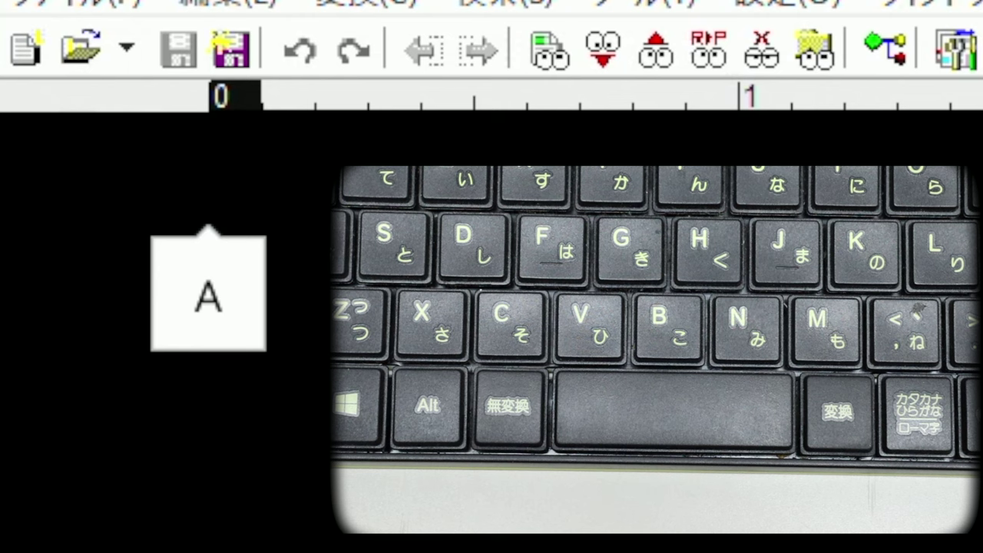
# Test the Muhenkan key in the empty document by repeatedly toggling the IME on and off.
pyautogui.press('Muhenkan')
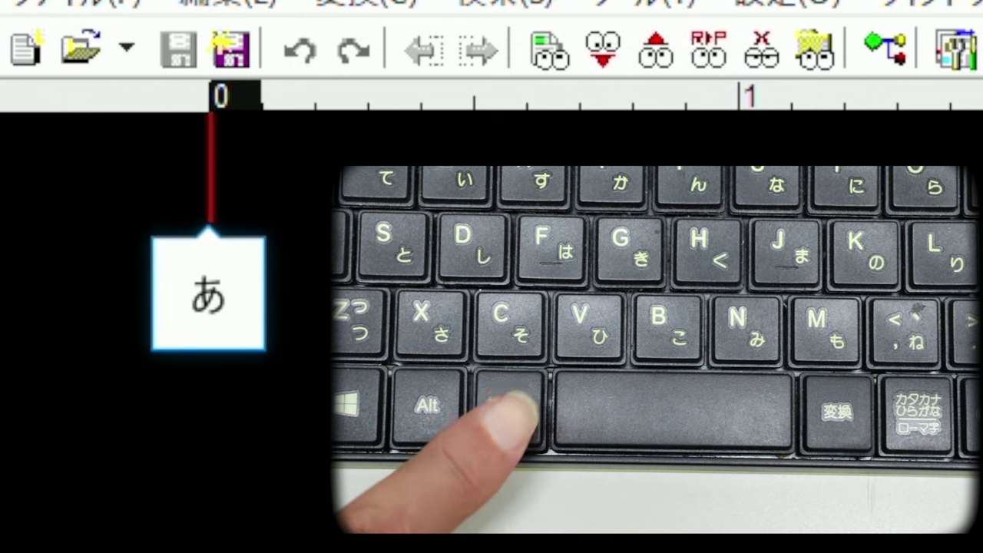
pyautogui.press('Muhenkan')
pyautogui.press('Muhenkan')
pyautogui.press('Muhenkan')
pyautogui.press('Muhenkan')
pyautogui.press('Muhenkan')
pyautogui.press('Muhenkan')
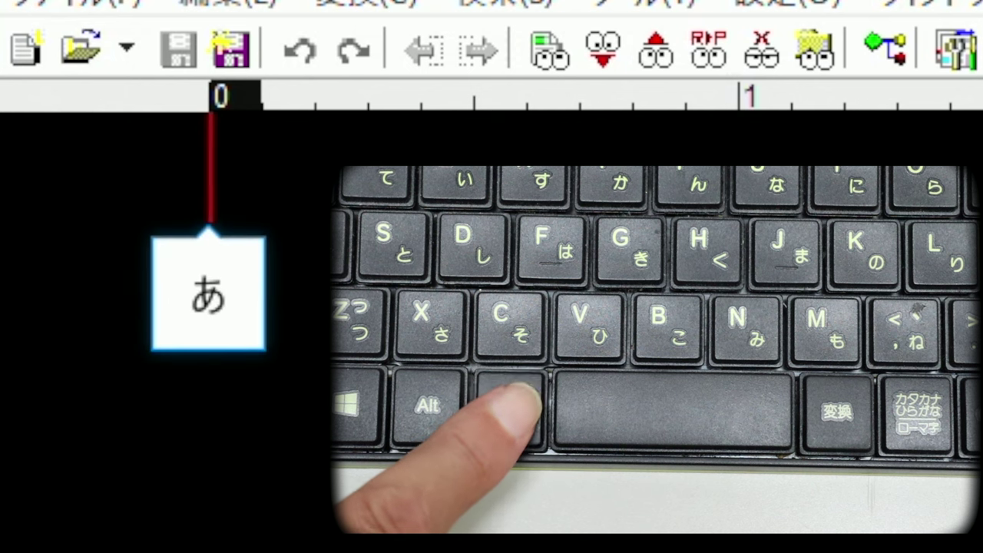
pyautogui.press('Muhenkan')
pyautogui.press('Muhenkan')
pyautogui.press('Muhenkan')
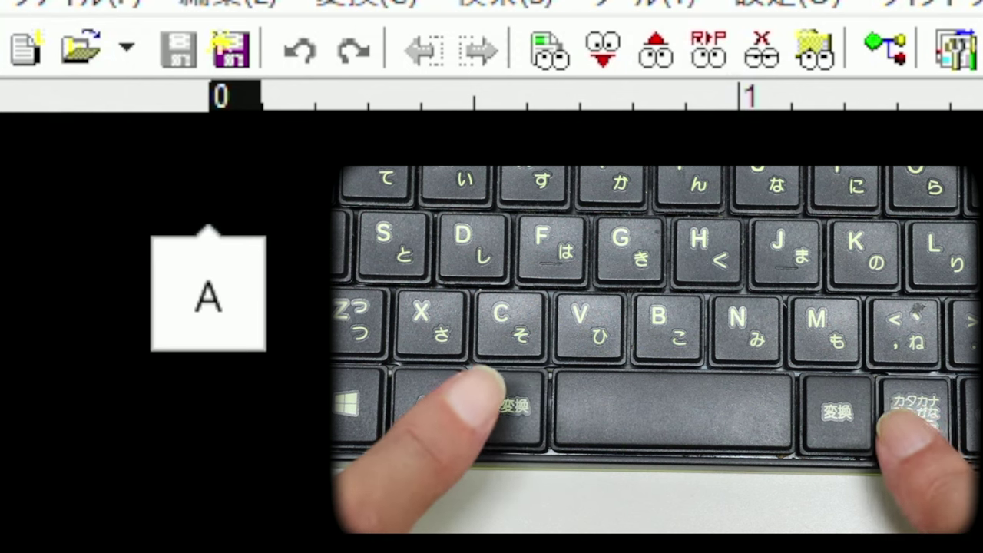
# Test toggling the IME on and off by alternating between the Muhenkan and Hiragana keys.
pyautogui.press('Muhenkan')
pyautogui.press('Muhenkan')
pyautogui.press('Muhenkan')
pyautogui.press('Muhenkan')
pyautogui.press('Muhenkan')
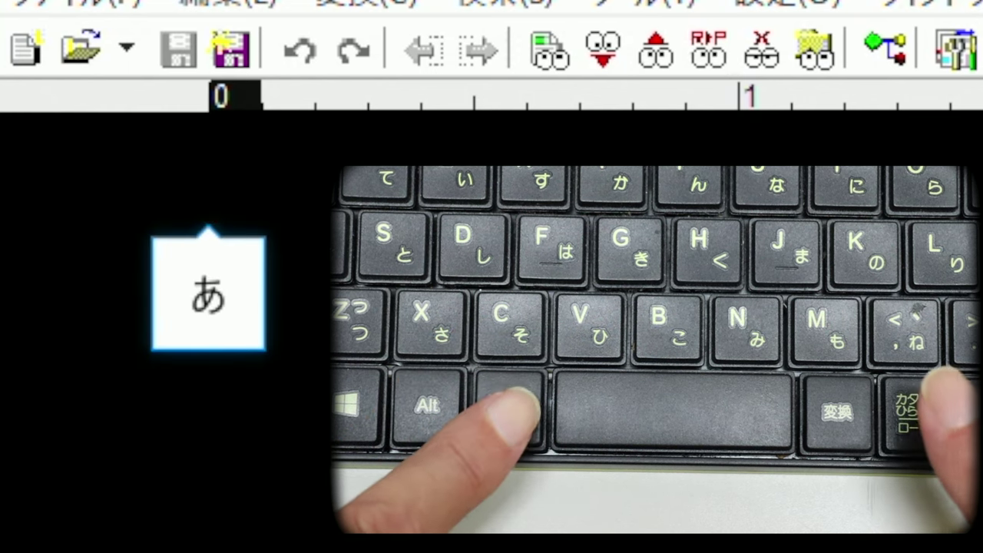
pyautogui.press('Muhenkan')
pyautogui.press('Muhenkan')
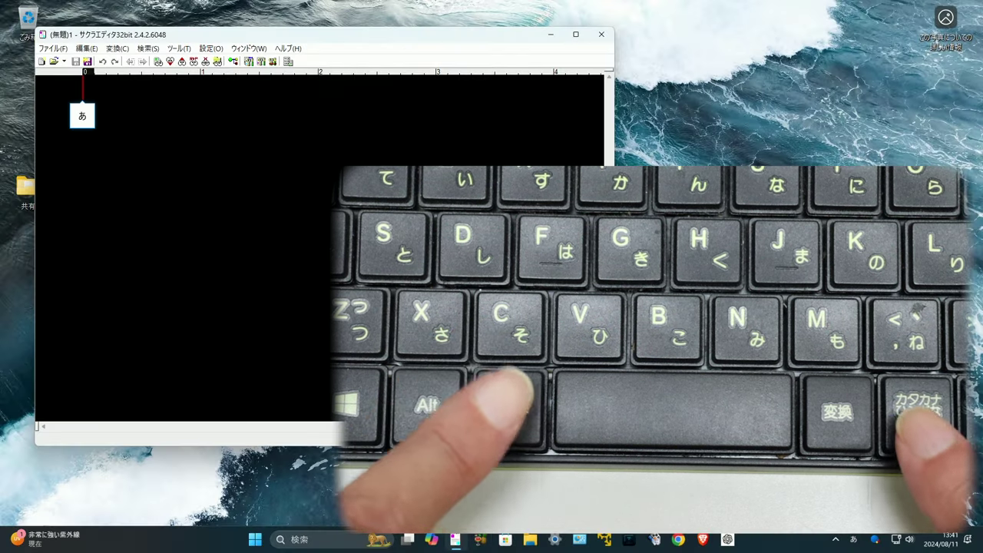
pyautogui.press('Muhenkan')
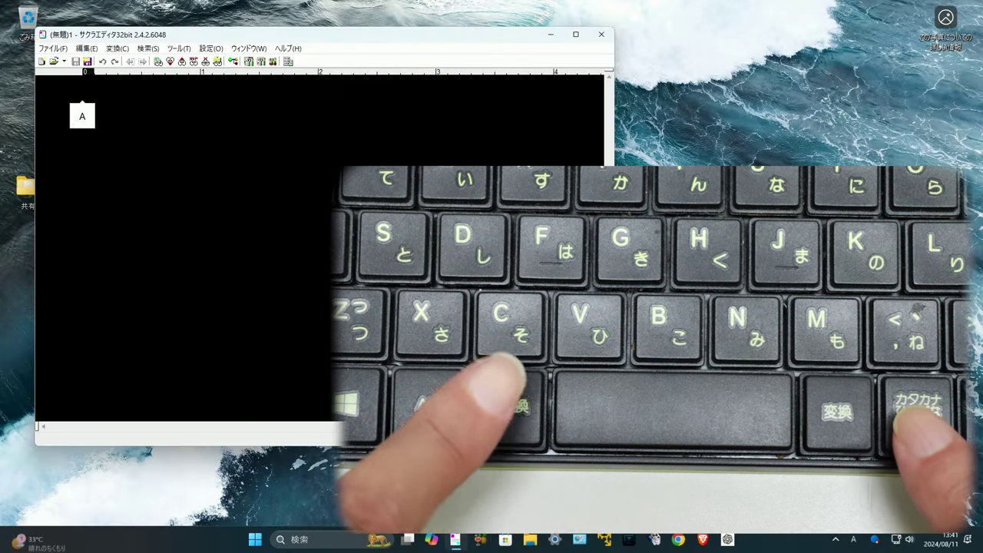
pyautogui.press('Muhenkan')
pyautogui.press('Muhenkan')
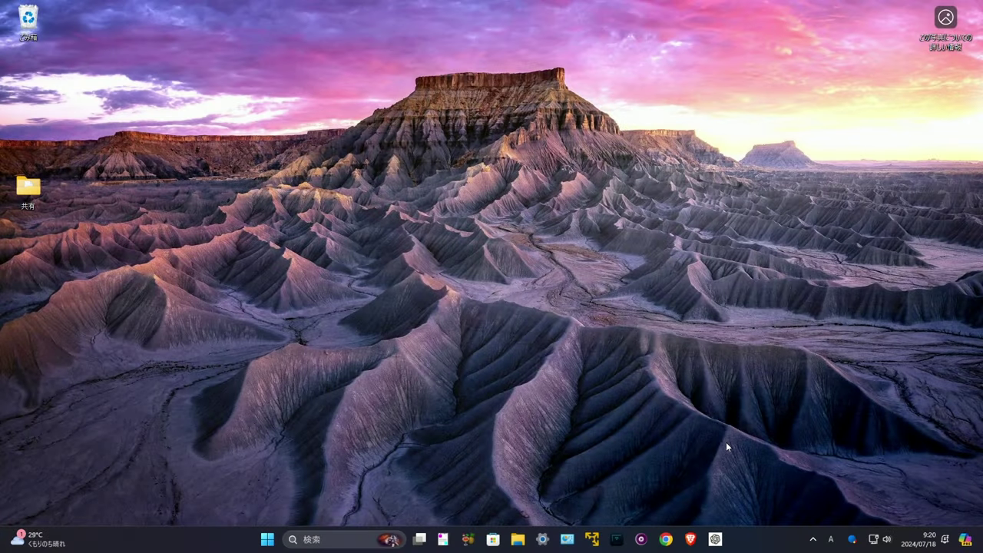
# Open the custom key map from the Google Japanese Input properties and export it to the desktop as keymap.
pyautogui.rightClick(833, 540)
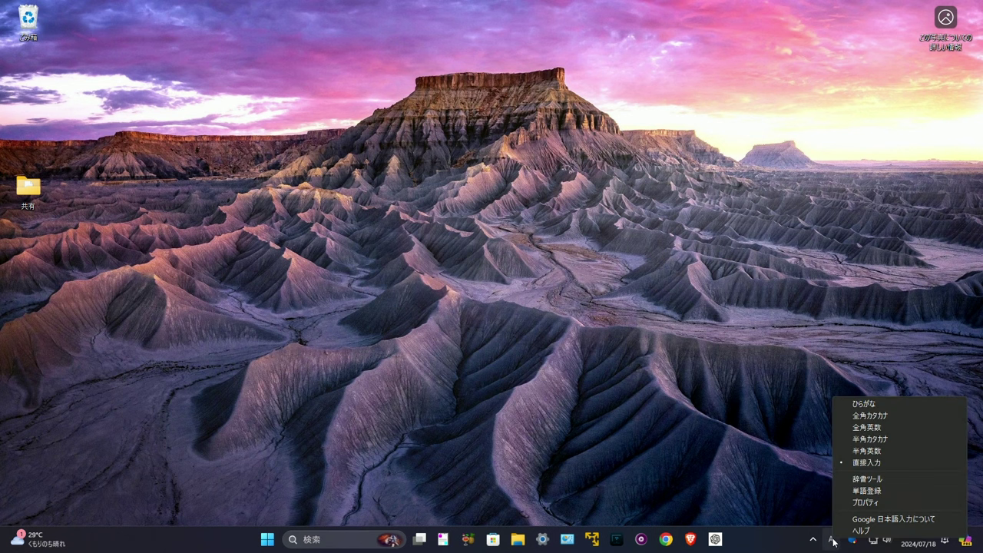
pyautogui.click(864, 503)
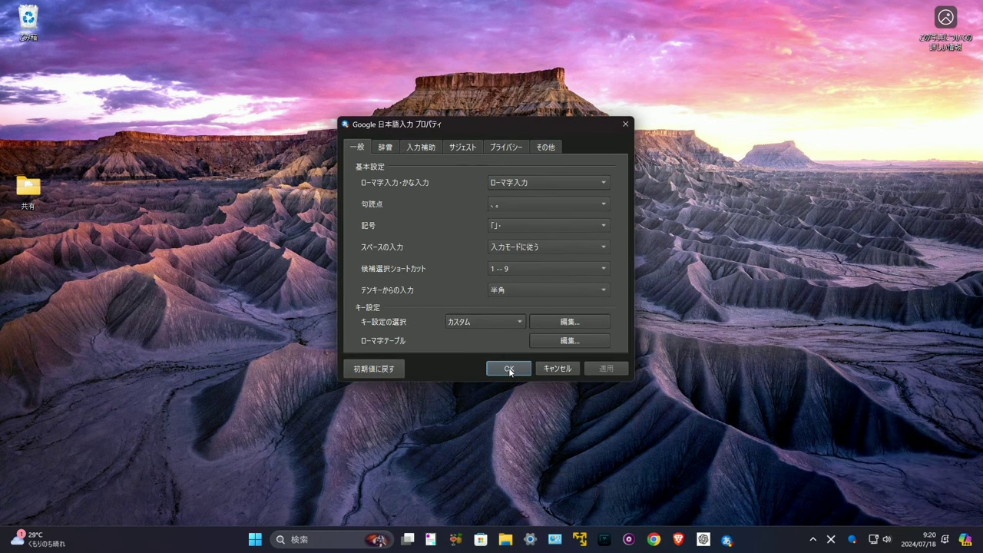
pyautogui.click(544, 323)
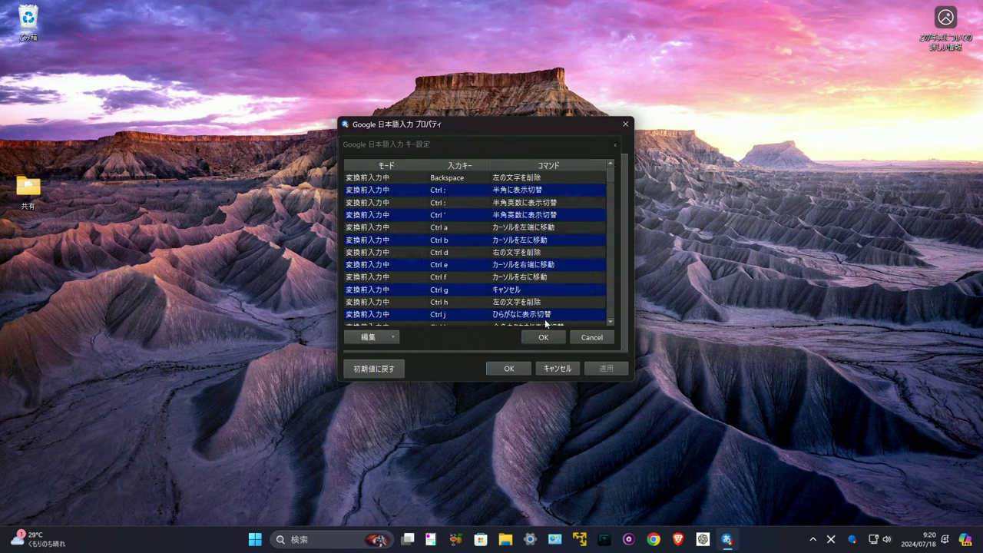
pyautogui.click(386, 338)
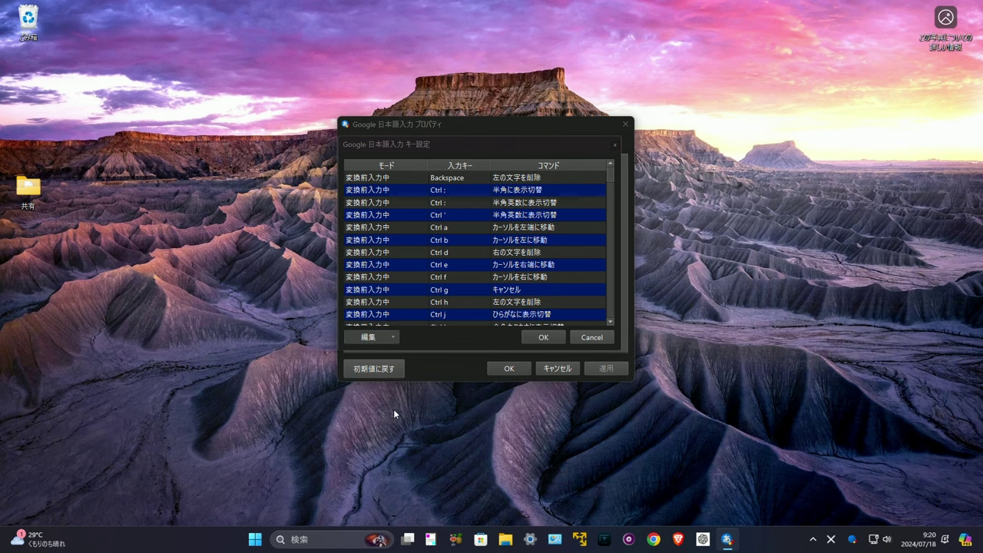
pyautogui.click(388, 261)
pyautogui.click(744, 411)
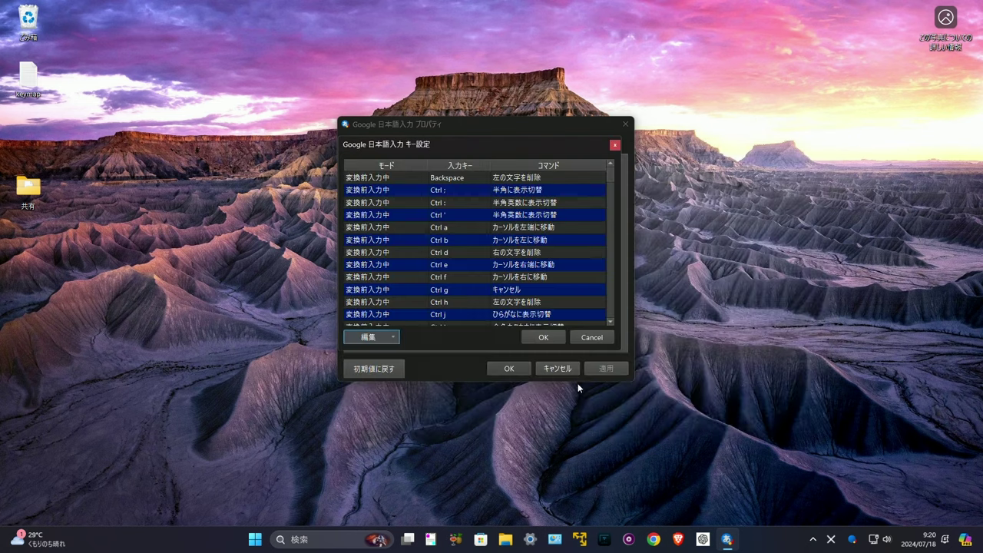
# Close the key map editor and cancel the Google Japanese Input properties, then open the exported keymap file from the desktop.
pyautogui.press('Escape')
pyautogui.click(557, 368)
pyautogui.doubleClick(23, 74)
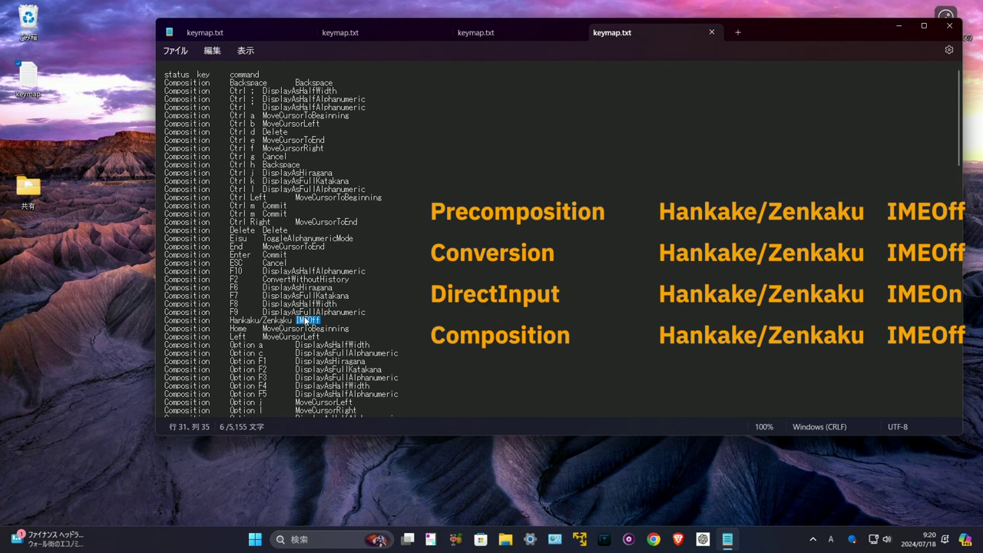
# Find and highlight the Hankaku/Zenkaku lines for the Composition and Conversion states in keymap.txt.
pyautogui.tripleClick(306, 319)
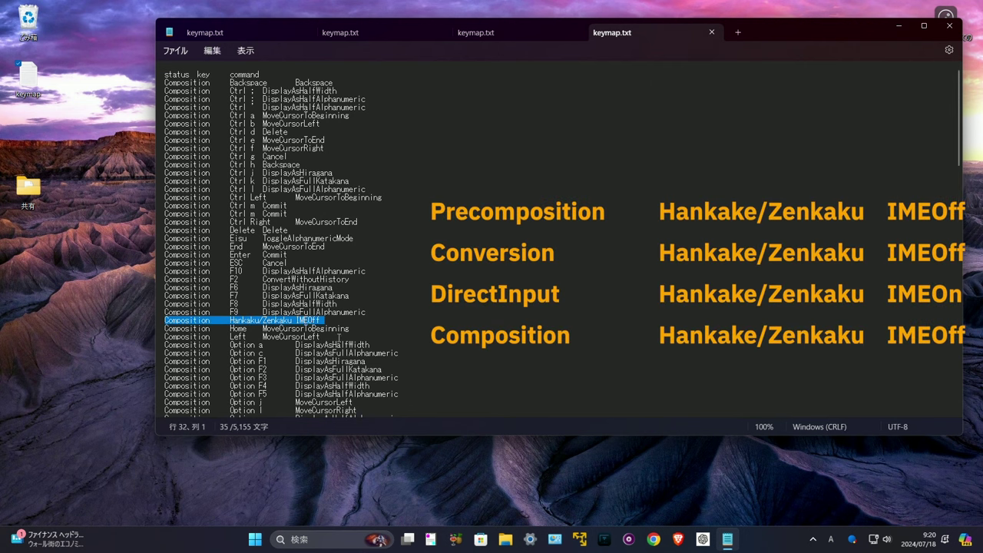
pyautogui.scroll(-5, 338, 336)
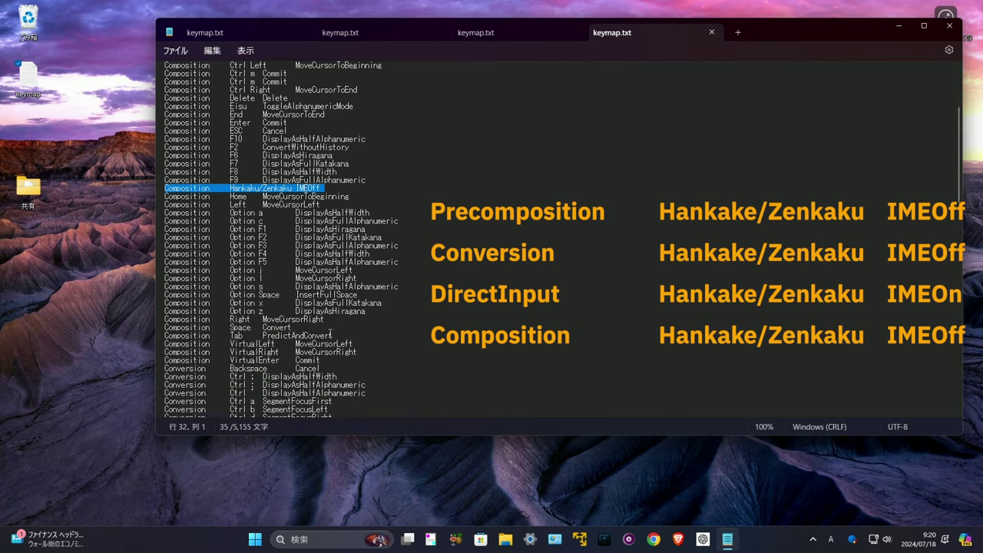
pyautogui.scroll(-5, 330, 336)
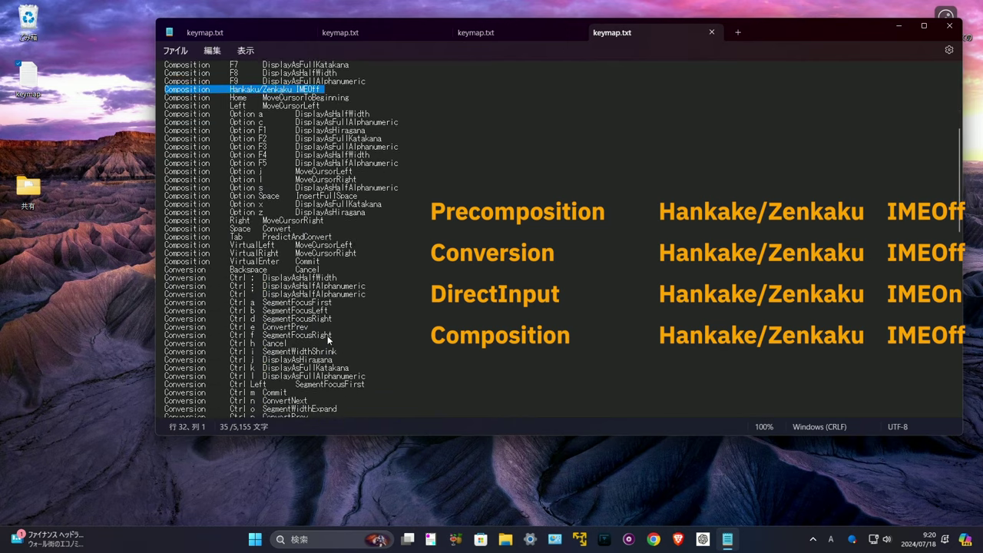
pyautogui.scroll(-5, 329, 338)
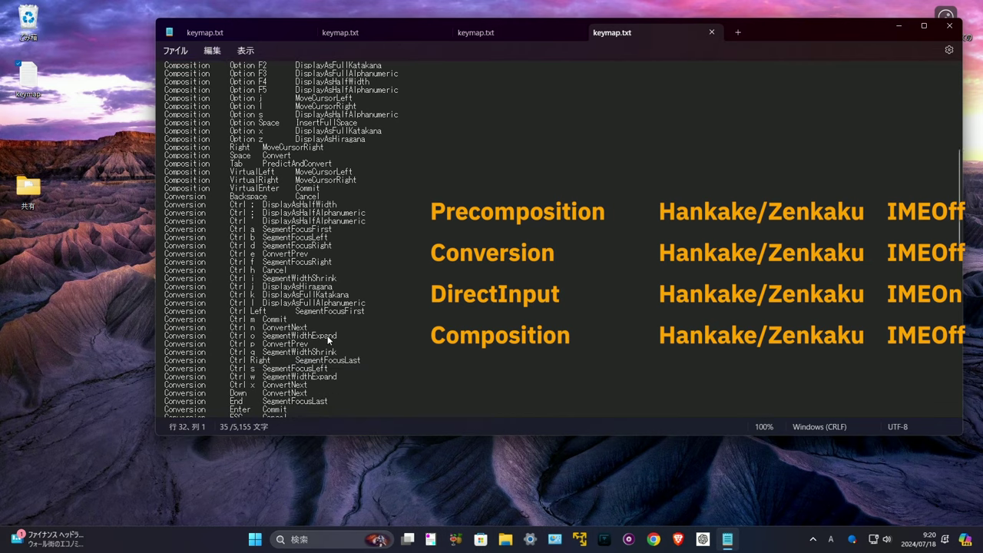
pyautogui.scroll(-3, 328, 340)
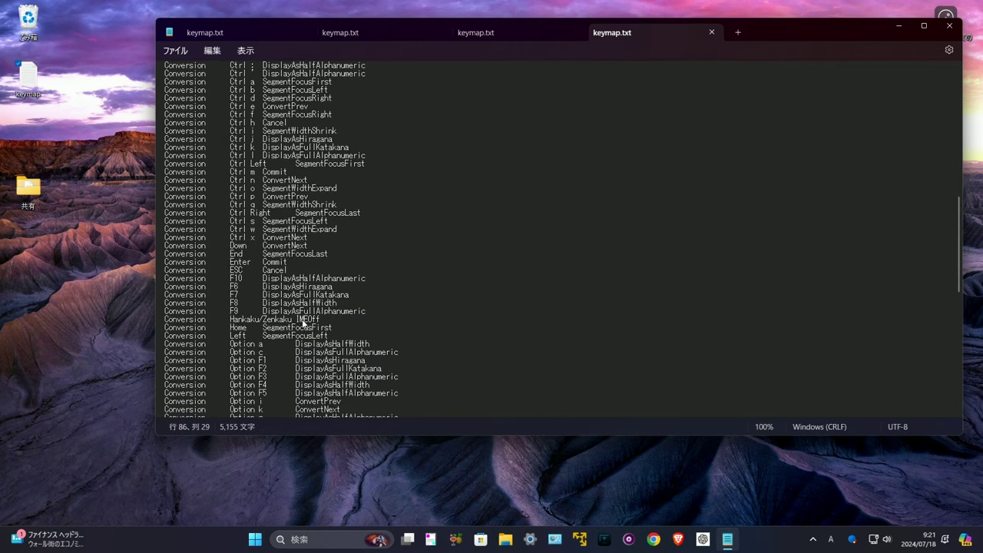
pyautogui.tripleClick(303, 320)
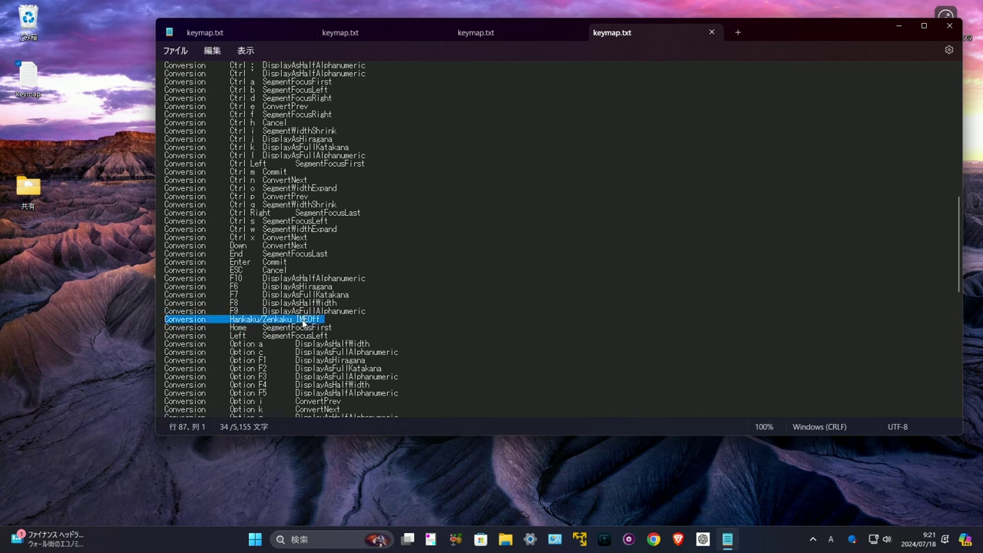
# Find and highlight the Hankaku/Zenkaku lines for the DirectInput and Precomposition states in keymap.txt.
pyautogui.scroll(-4, 303, 323)
pyautogui.scroll(-6, 303, 324)
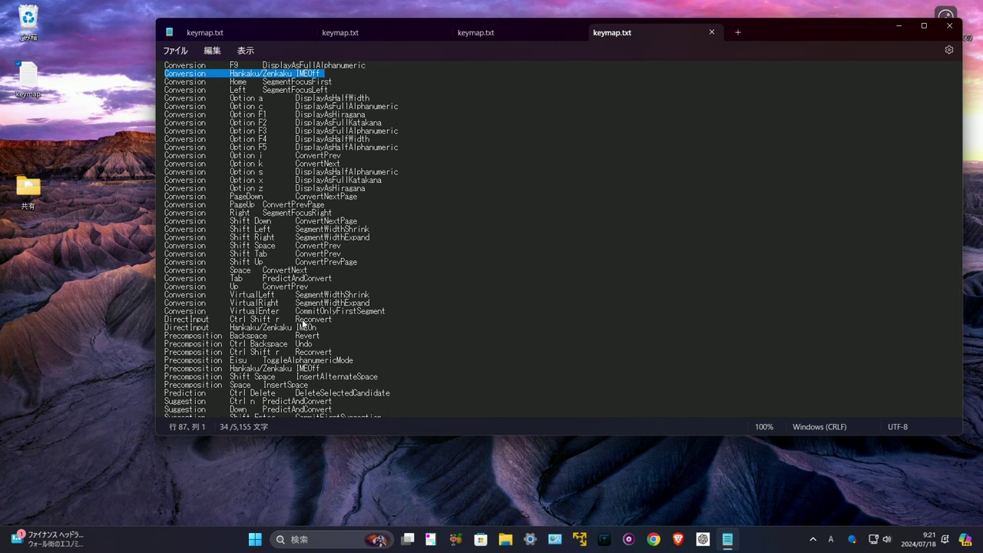
pyautogui.scroll(-1, 303, 323)
pyautogui.tripleClick(293, 302)
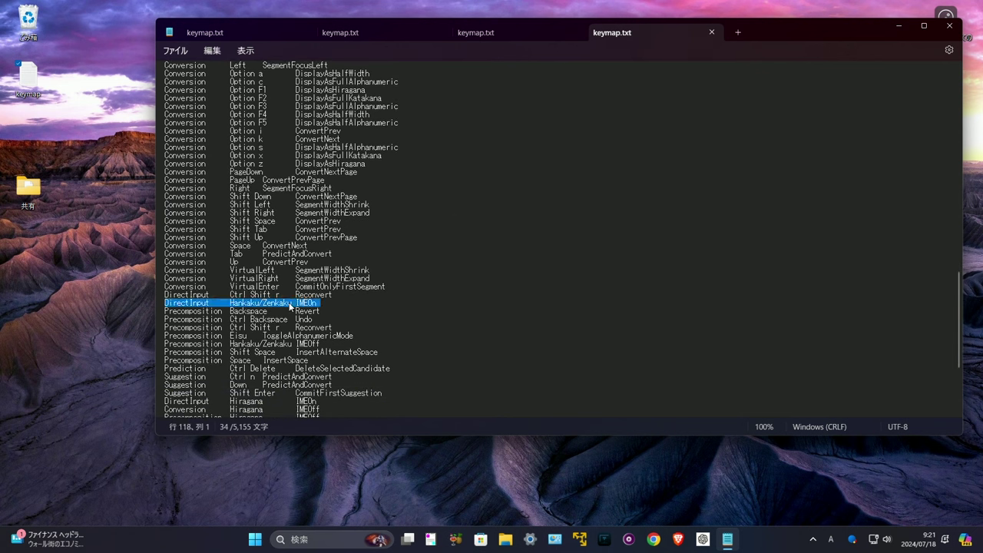
pyautogui.tripleClick(291, 344)
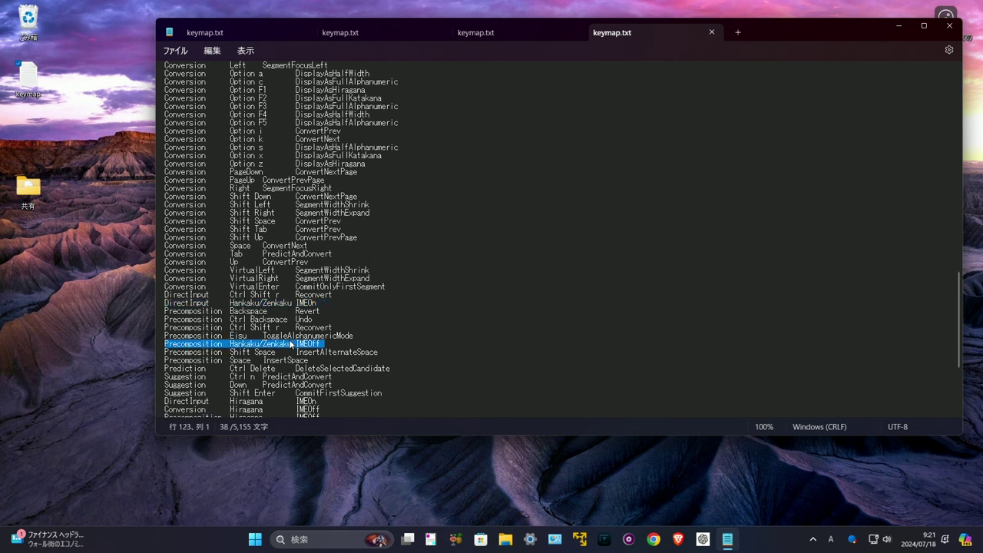